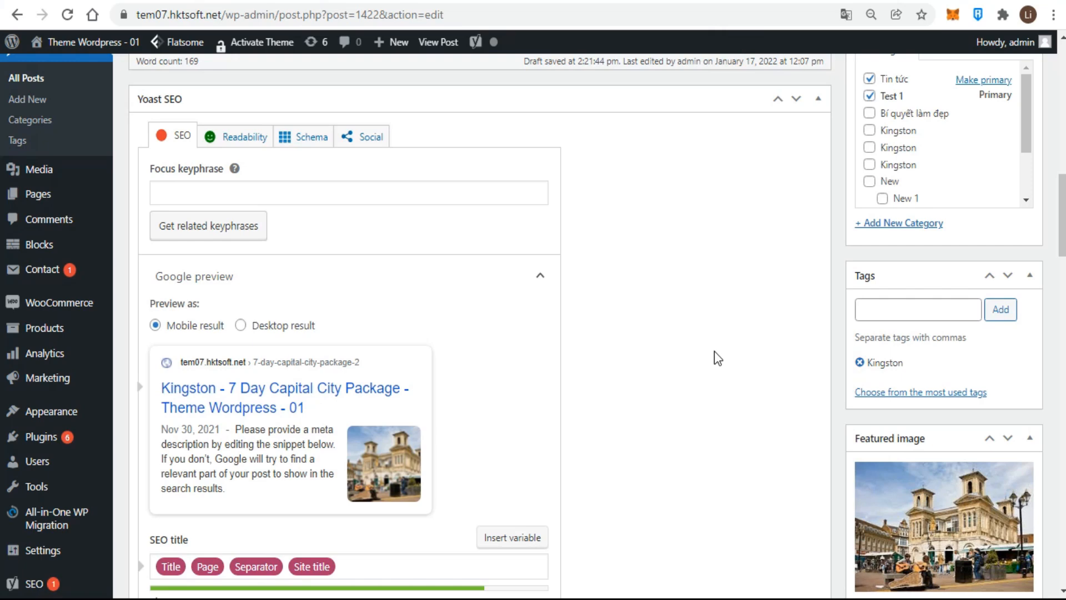
- Paste Kingston Jamaica's as the post's Yoast focus keyphrase
{"action": "left_click", "coordinate": [197, 193]}
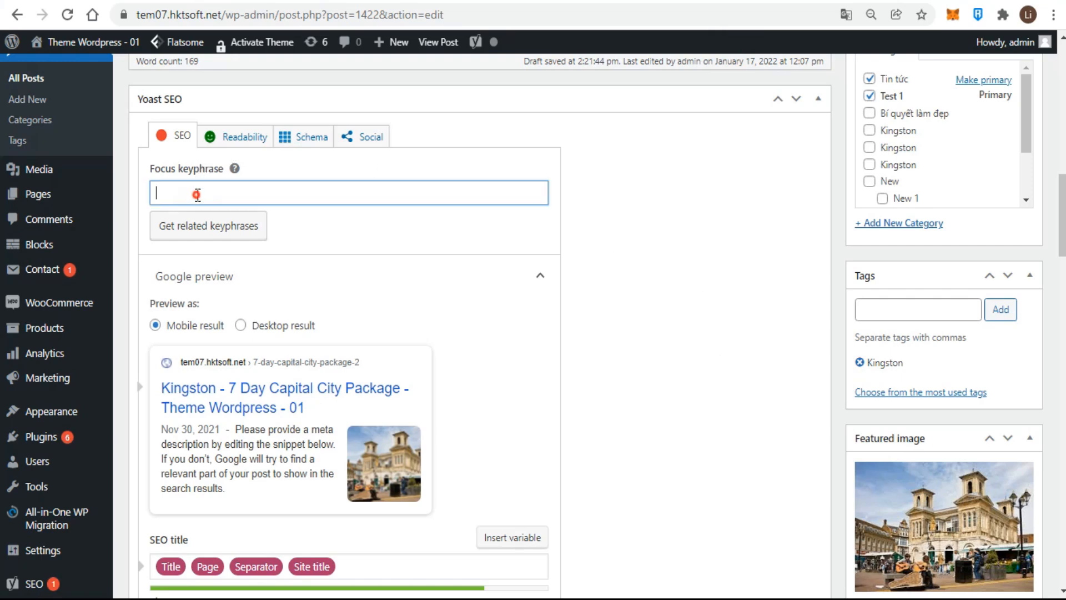
{"action": "type", "text": "Kingston Jamaica's"}
{"action": "left_click", "coordinate": [701, 253]}
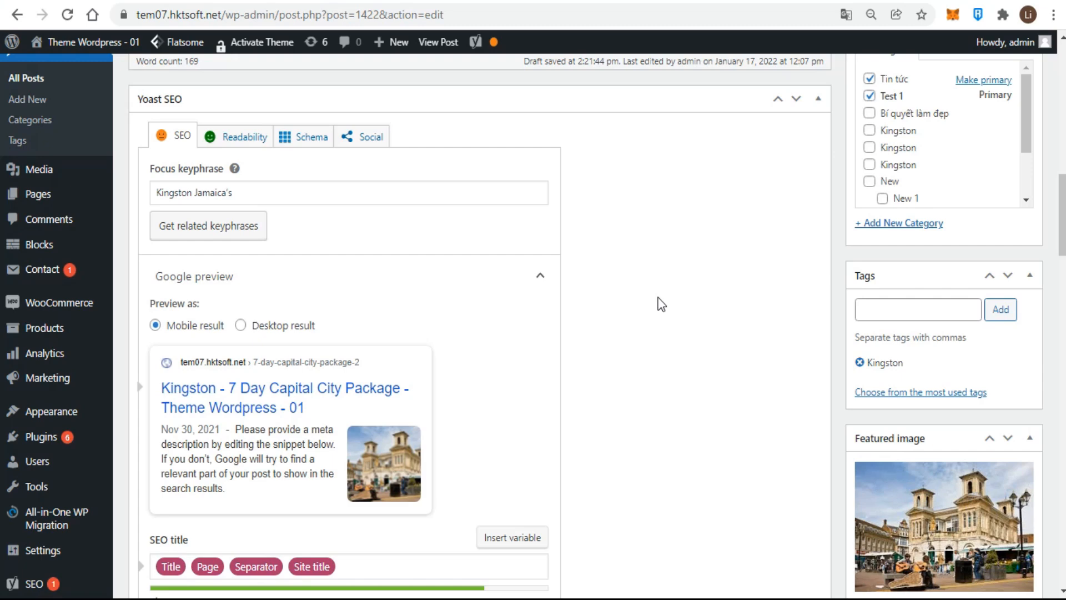
- Expand the SEO analysis section and review its problems, improvements and good results
{"action": "scroll", "coordinate": [661, 304], "scroll_direction": "down", "scroll_amount": 7}
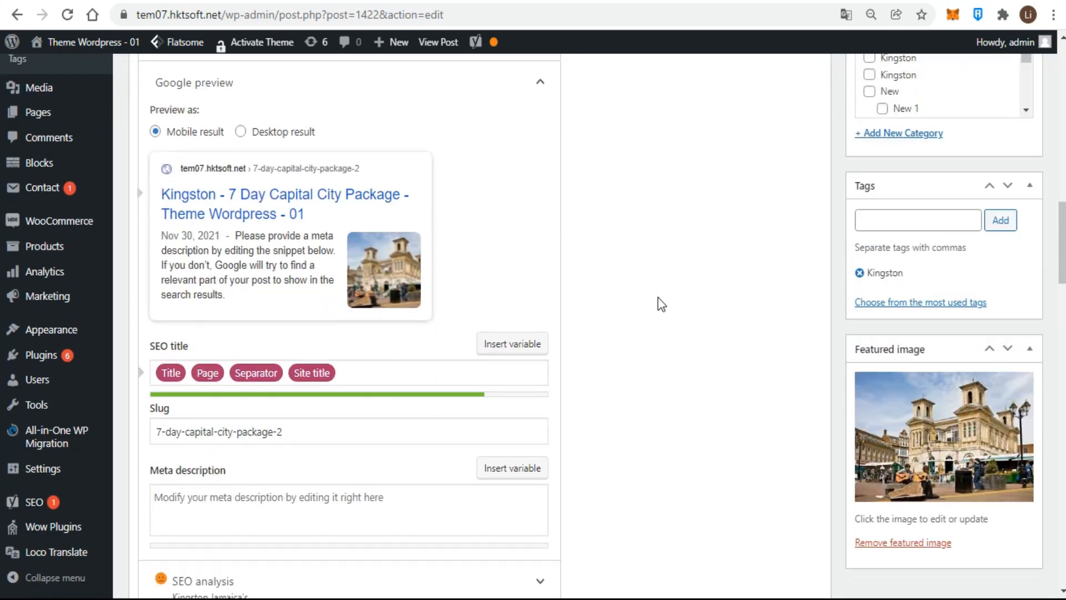
{"action": "scroll", "coordinate": [660, 303], "scroll_direction": "down", "scroll_amount": 1}
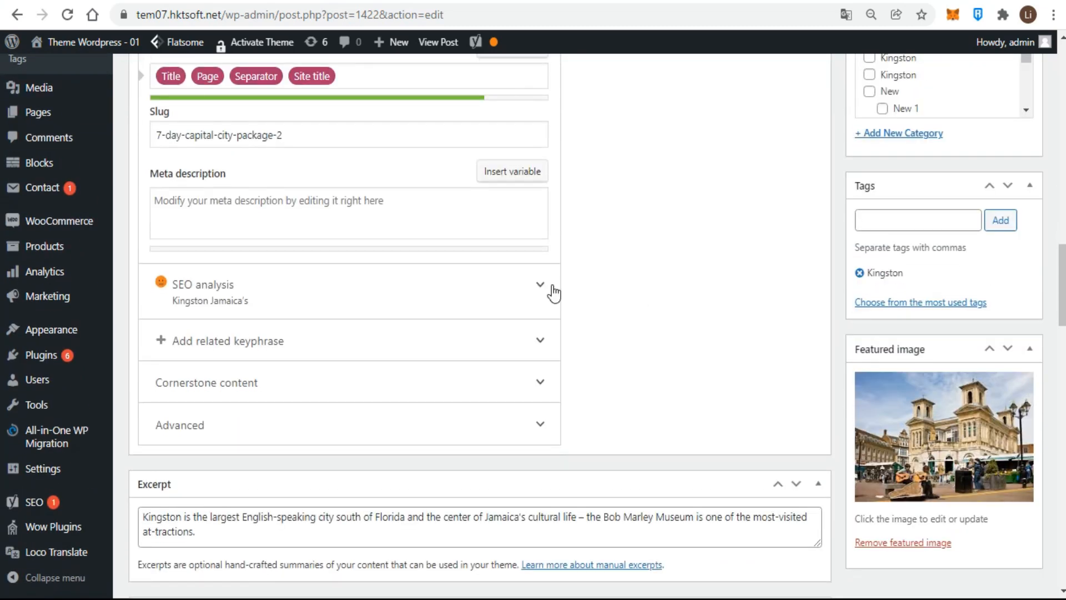
{"action": "left_click", "coordinate": [543, 288]}
{"action": "scroll", "coordinate": [716, 350], "scroll_direction": "down", "scroll_amount": 7}
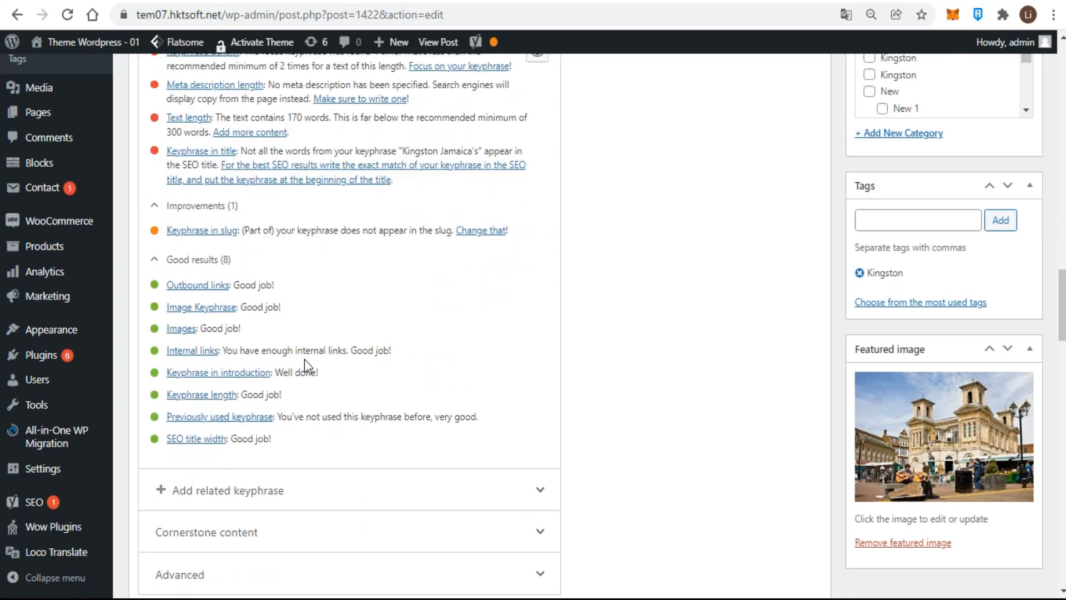
{"action": "left_click_drag", "start_coordinate": [294, 309], "coordinate": [135, 303]}
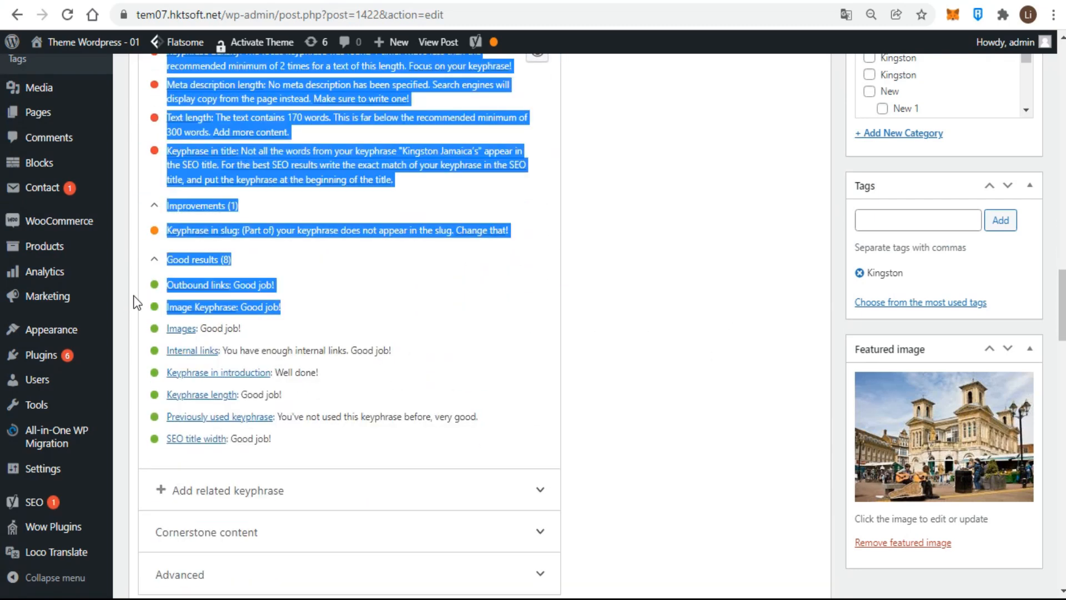
{"action": "left_click", "coordinate": [597, 332]}
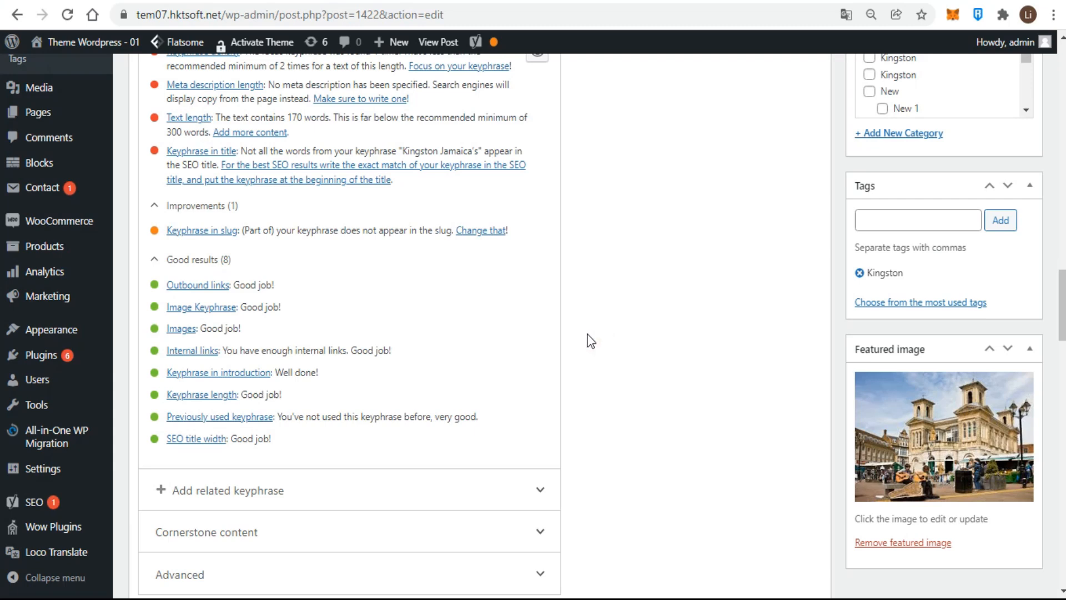
{"action": "scroll", "coordinate": [591, 340], "scroll_direction": "up", "scroll_amount": 3}
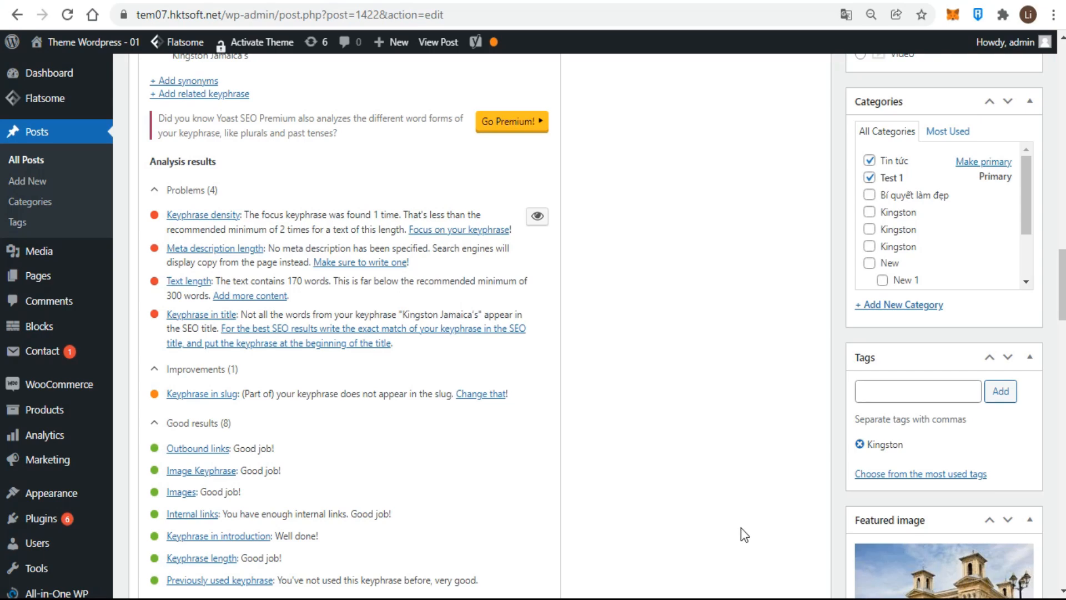
{"action": "scroll", "coordinate": [741, 528], "scroll_direction": "up", "scroll_amount": 10}
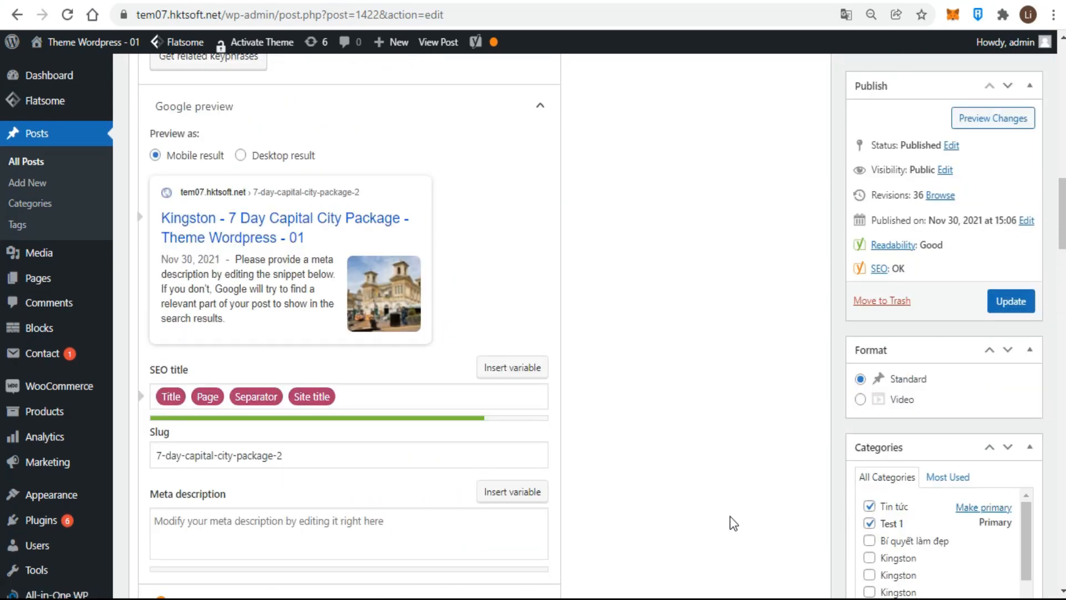
{"action": "scroll", "coordinate": [733, 523], "scroll_direction": "up", "scroll_amount": 4}
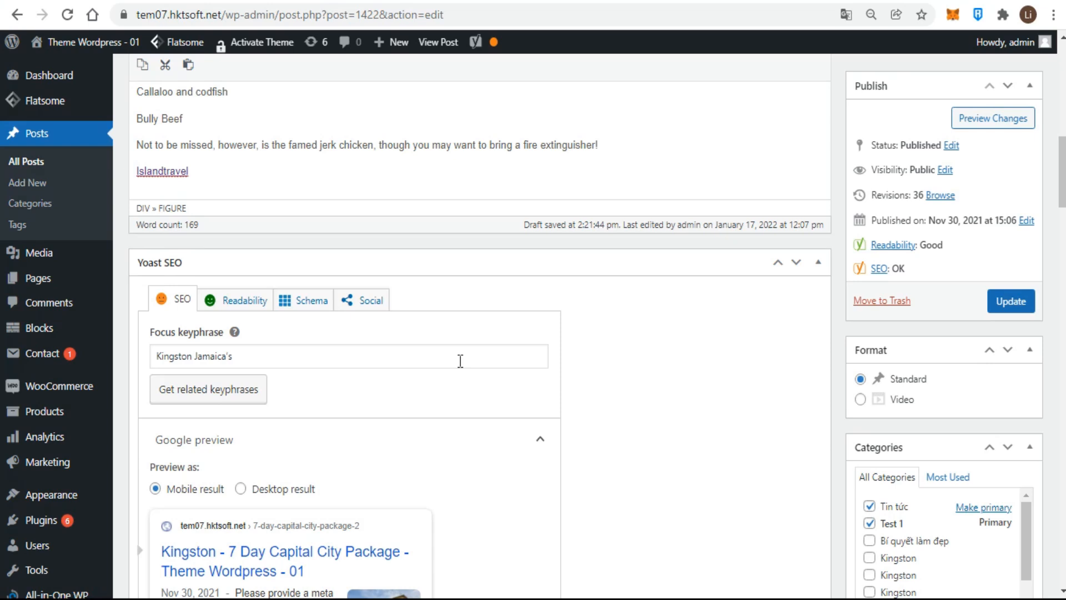
- Collapse and reopen the Google preview, switching it between desktop and mobile results
{"action": "scroll", "coordinate": [702, 326], "scroll_direction": "down", "scroll_amount": 3}
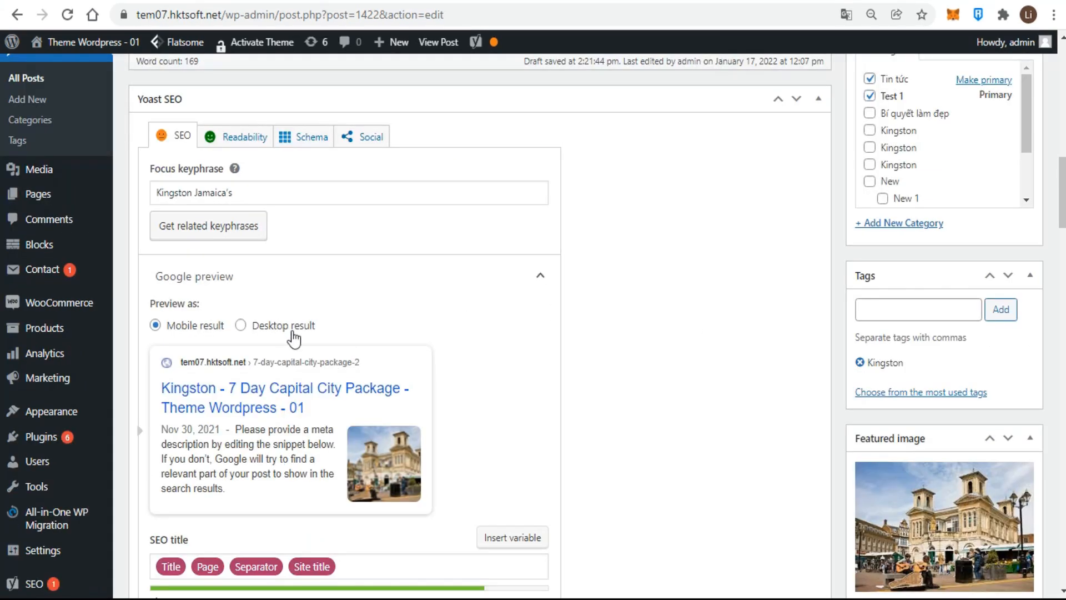
{"action": "left_click", "coordinate": [538, 280]}
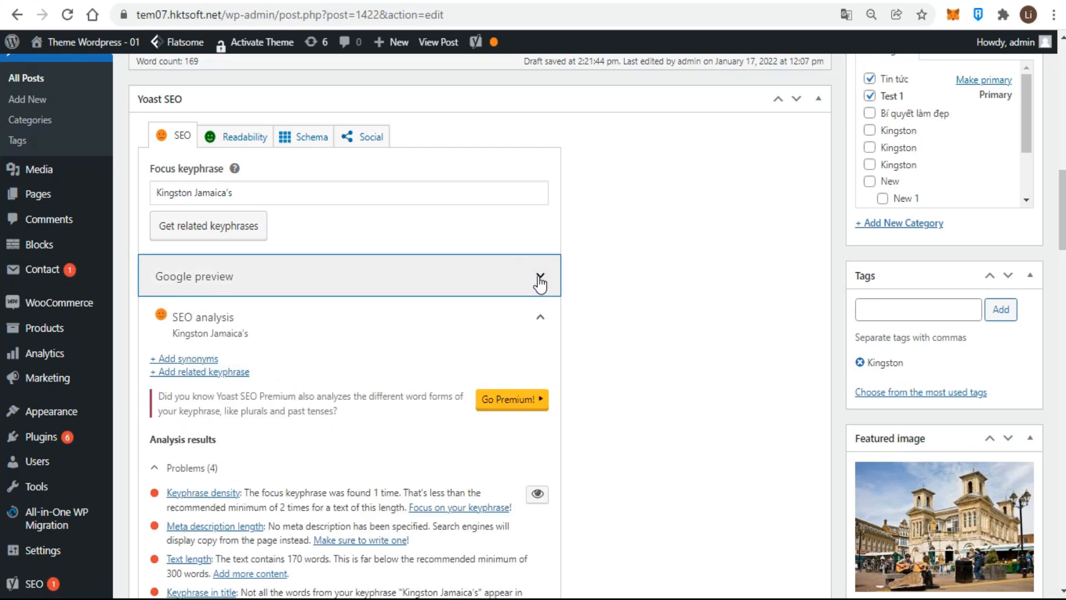
{"action": "left_click", "coordinate": [538, 280]}
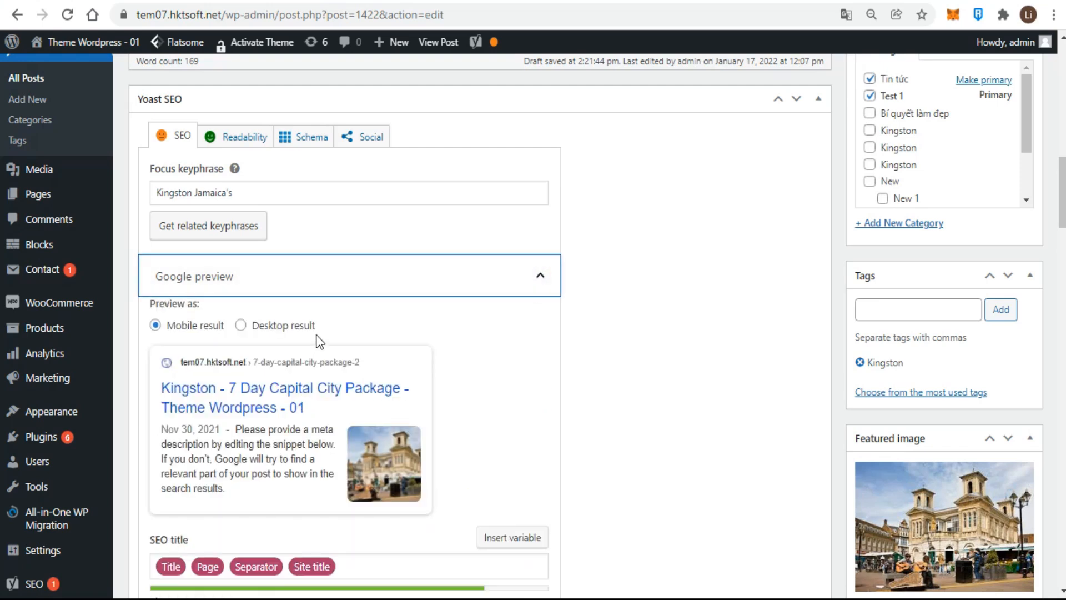
{"action": "left_click", "coordinate": [241, 327]}
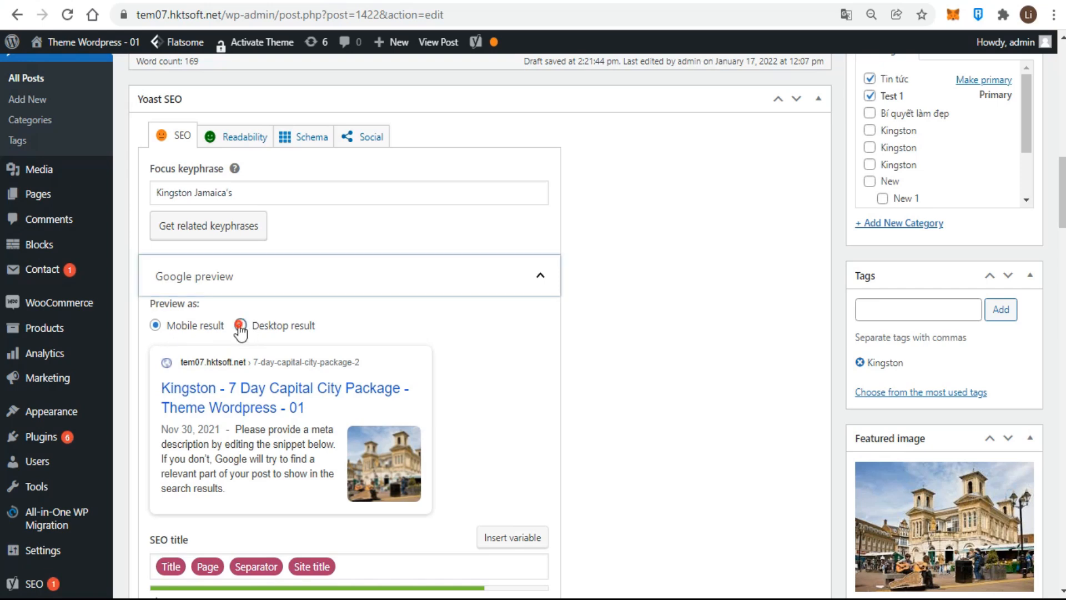
{"action": "left_click", "coordinate": [156, 326]}
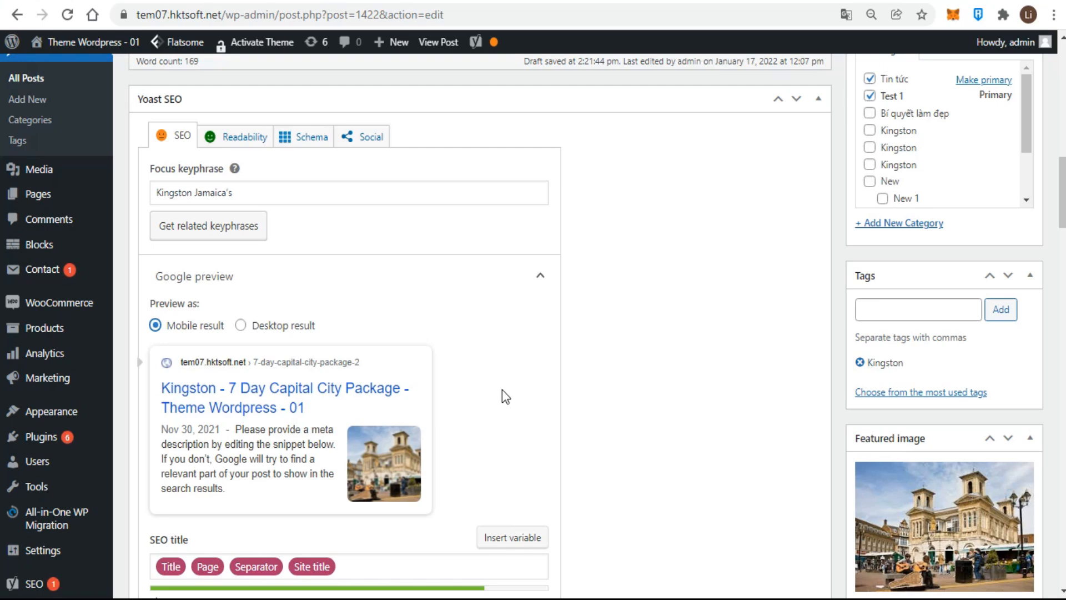
- Try adding variables to the SEO title with percent signs, then delete the added percent signs
{"action": "scroll", "coordinate": [502, 390], "scroll_direction": "down", "scroll_amount": 5}
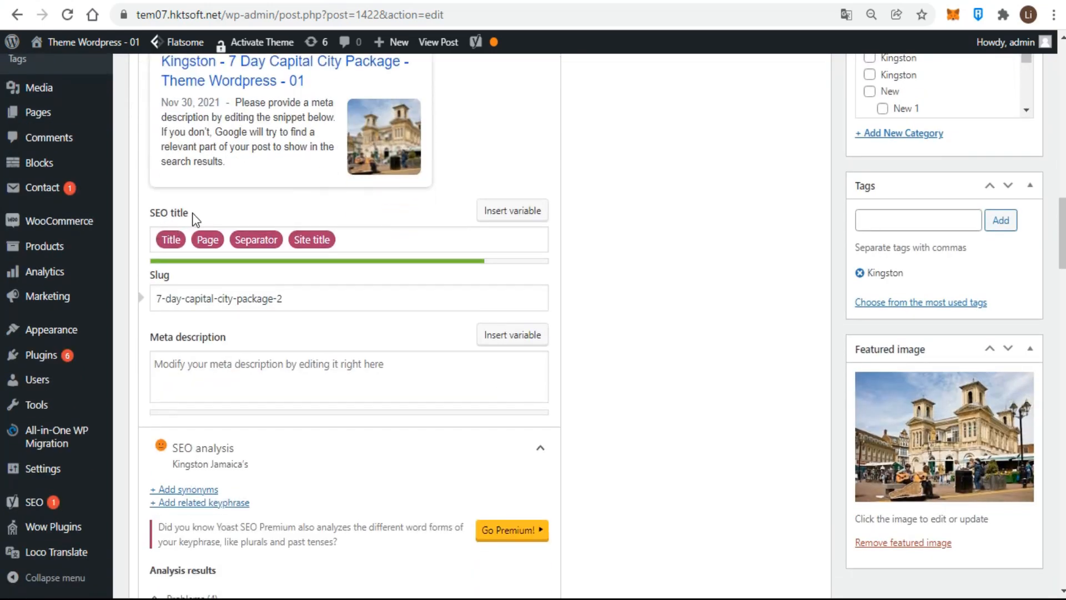
{"action": "left_click_drag", "start_coordinate": [191, 216], "coordinate": [158, 221]}
{"action": "left_click", "coordinate": [660, 266]}
{"action": "left_click", "coordinate": [372, 239]}
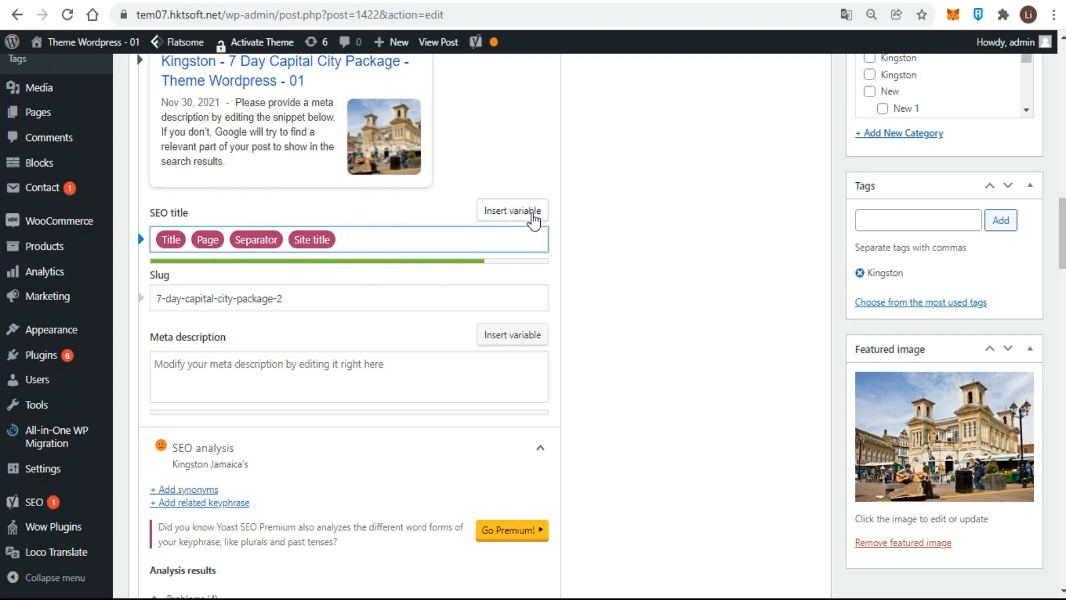
{"action": "type", "text": "%"}
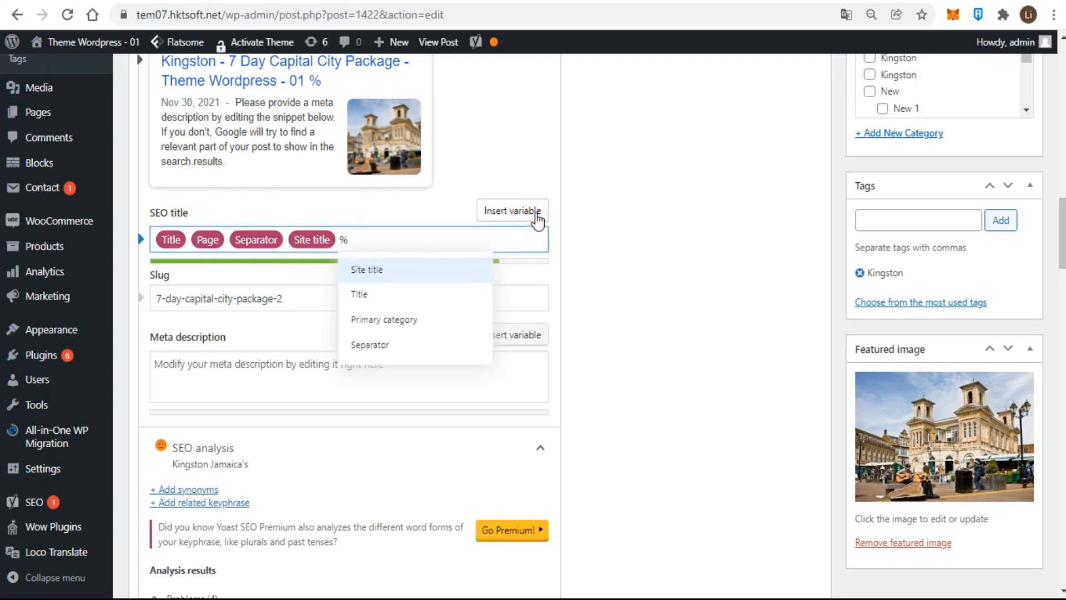
{"action": "left_click", "coordinate": [537, 219]}
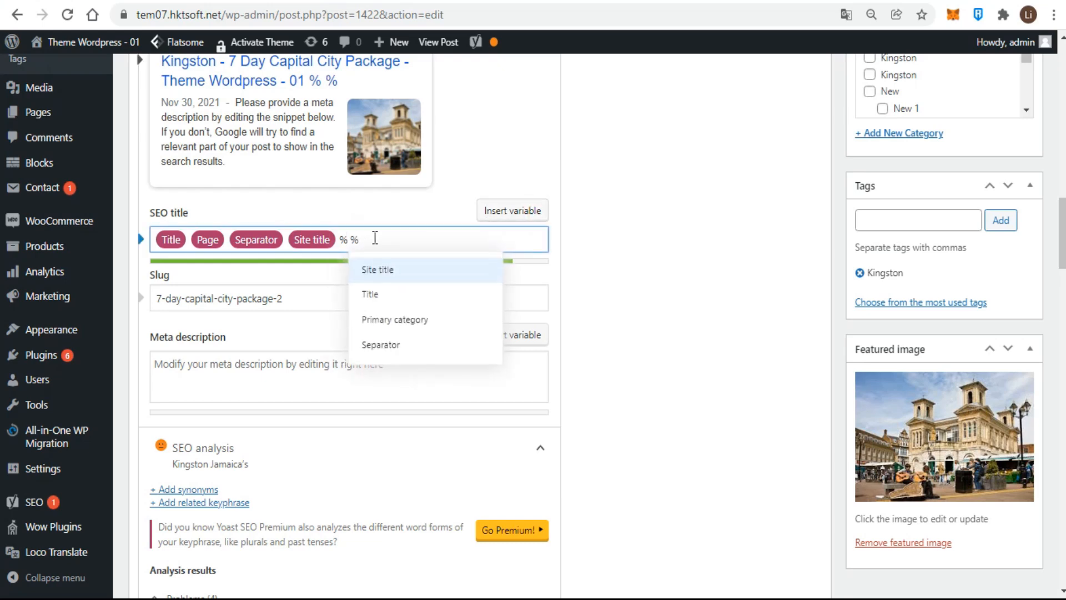
{"action": "left_click_drag", "start_coordinate": [375, 238], "coordinate": [342, 240]}
{"action": "key", "text": "BackSpace"}
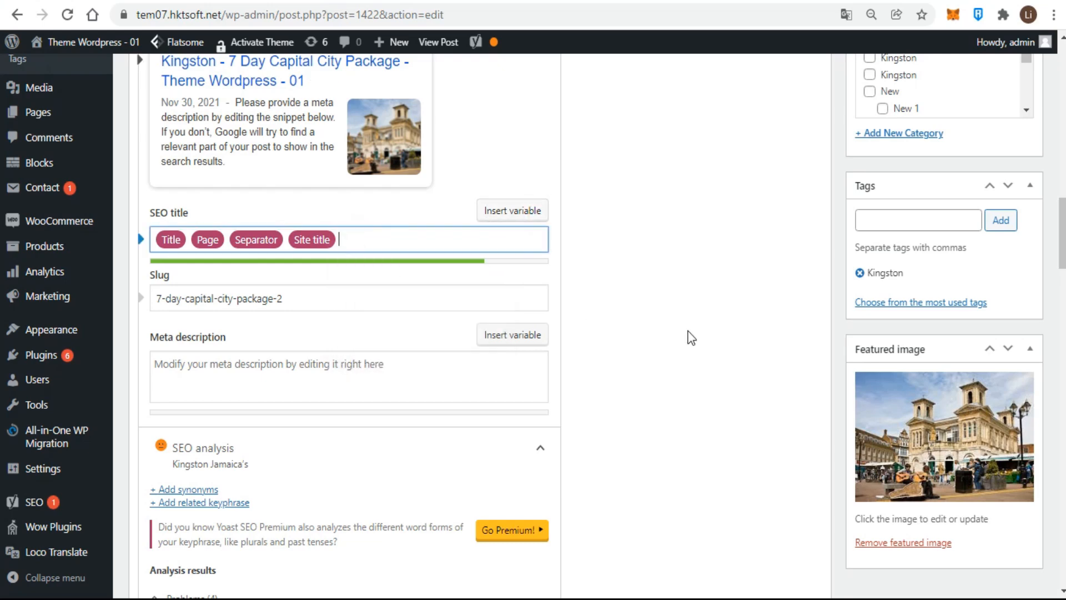
{"action": "left_click", "coordinate": [681, 336]}
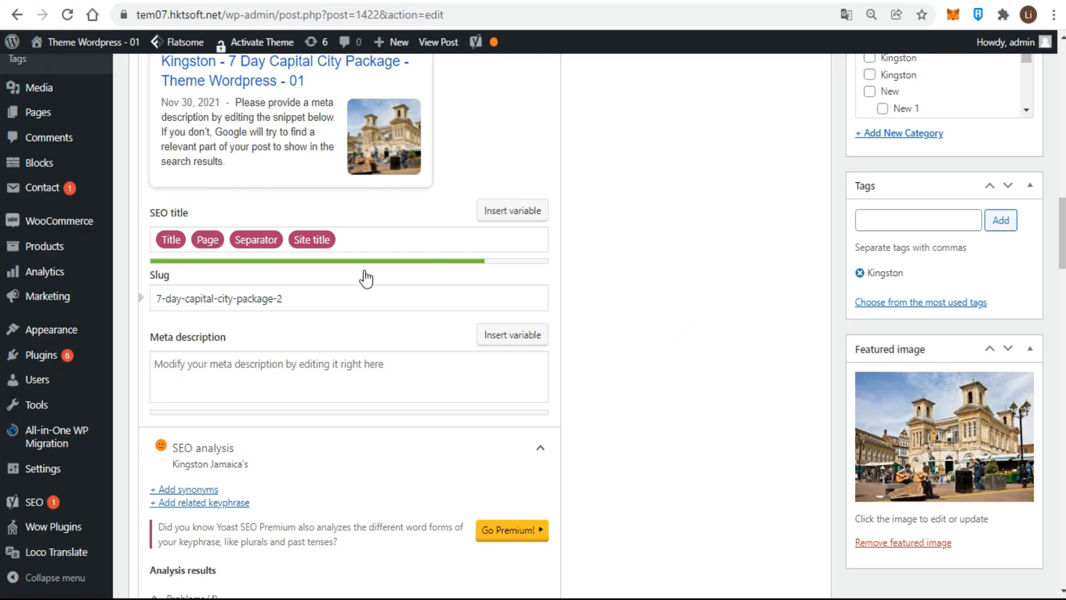
- Change the slug to kingston-7-day-capital-city-package
{"action": "left_click", "coordinate": [305, 298]}
{"action": "key", "text": "BackSpace"}
{"action": "key", "text": "BackSpace"}
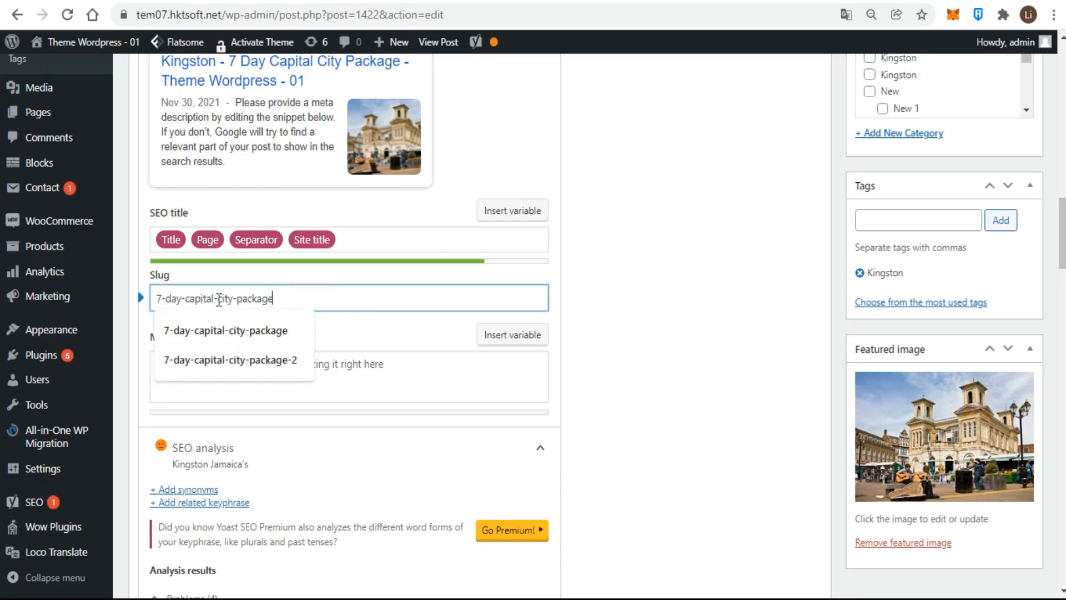
{"action": "key", "text": "Home"}
{"action": "type", "text": "kingston"}
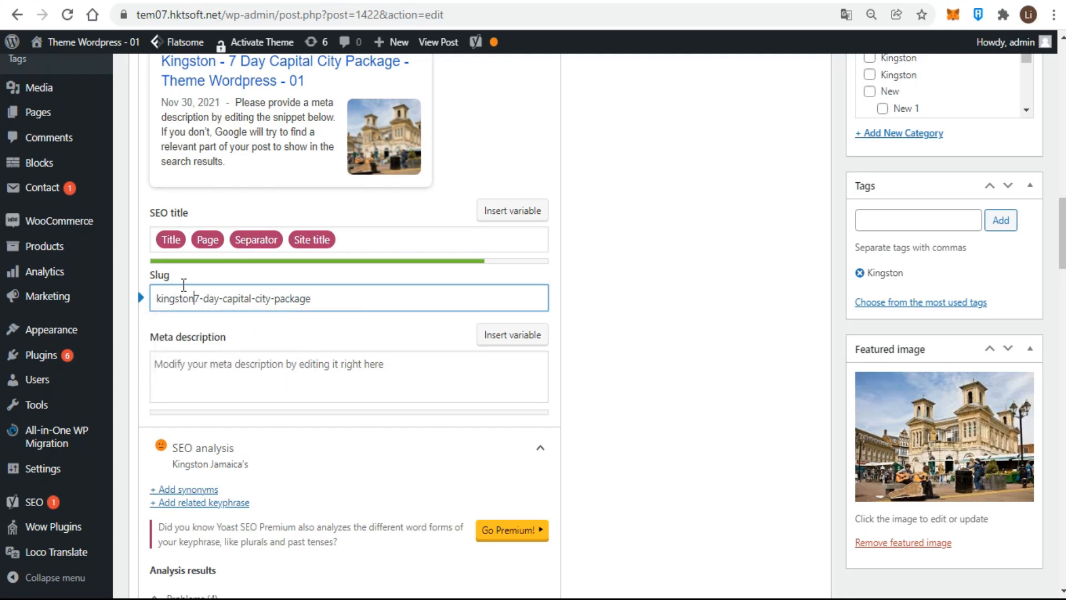
{"action": "type", "text": "-"}
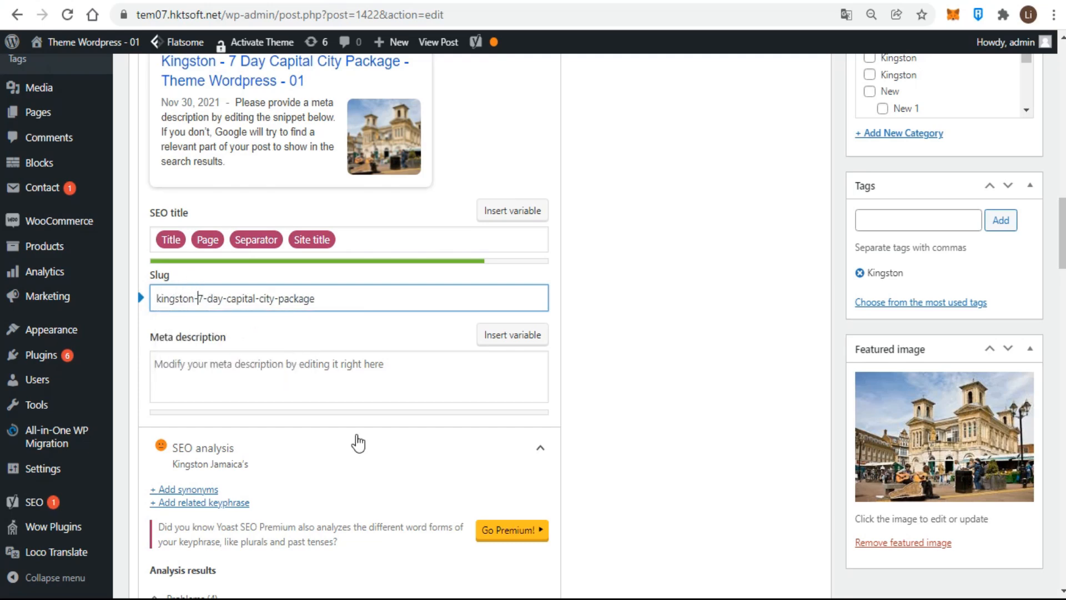
- Paste the Kingston sentence into the meta description and end it with a period
{"action": "left_click", "coordinate": [402, 378]}
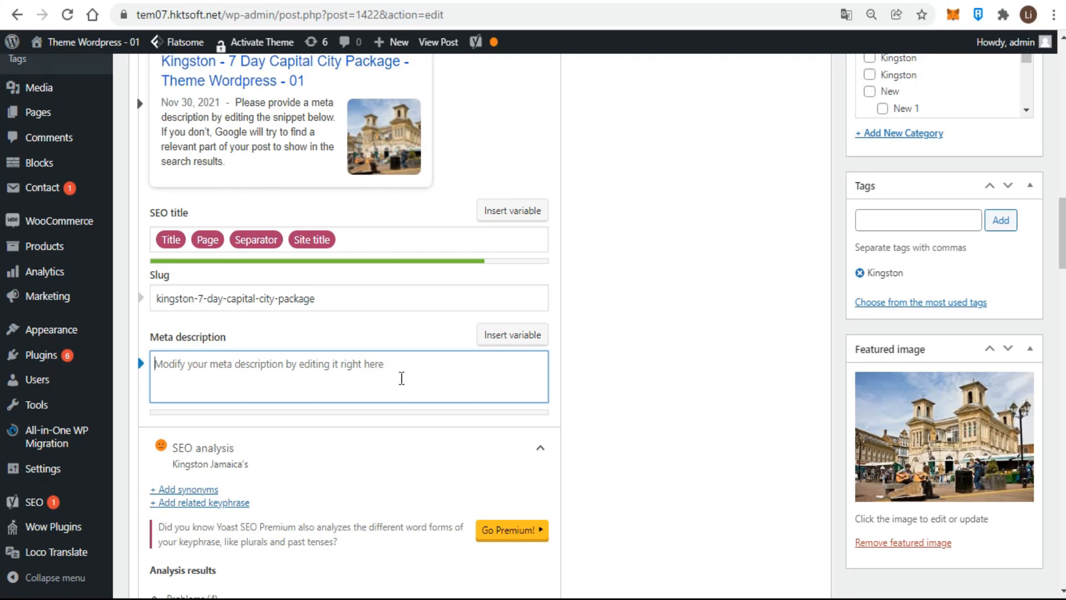
{"action": "type", "text": "Kingston is the largest English-speaking city south of Florida and the center of Jamaica's cultural life"}
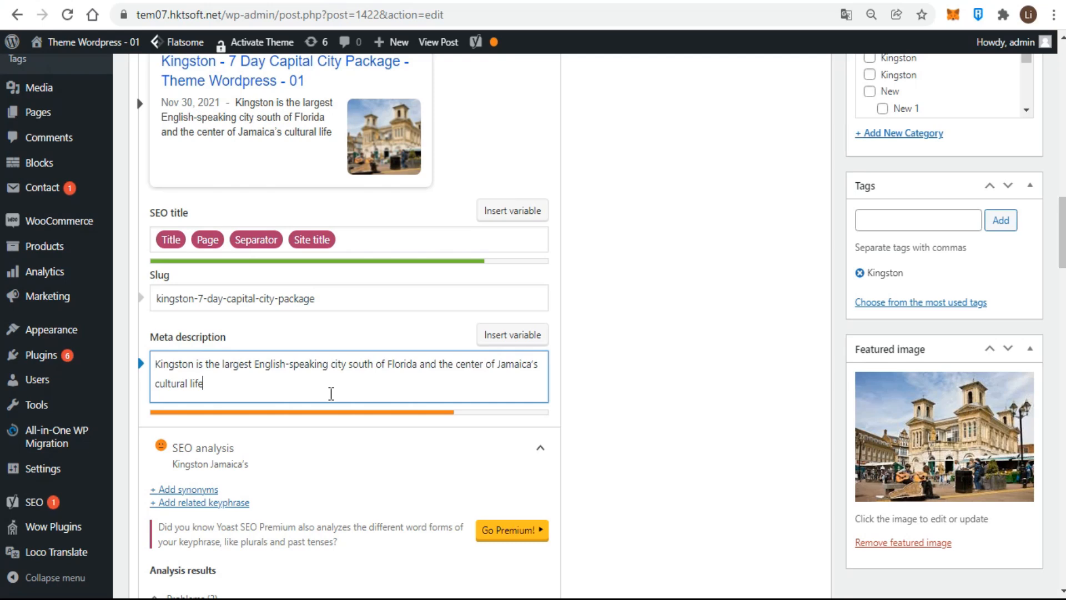
{"action": "type", "text": "."}
{"action": "left_click", "coordinate": [629, 417]}
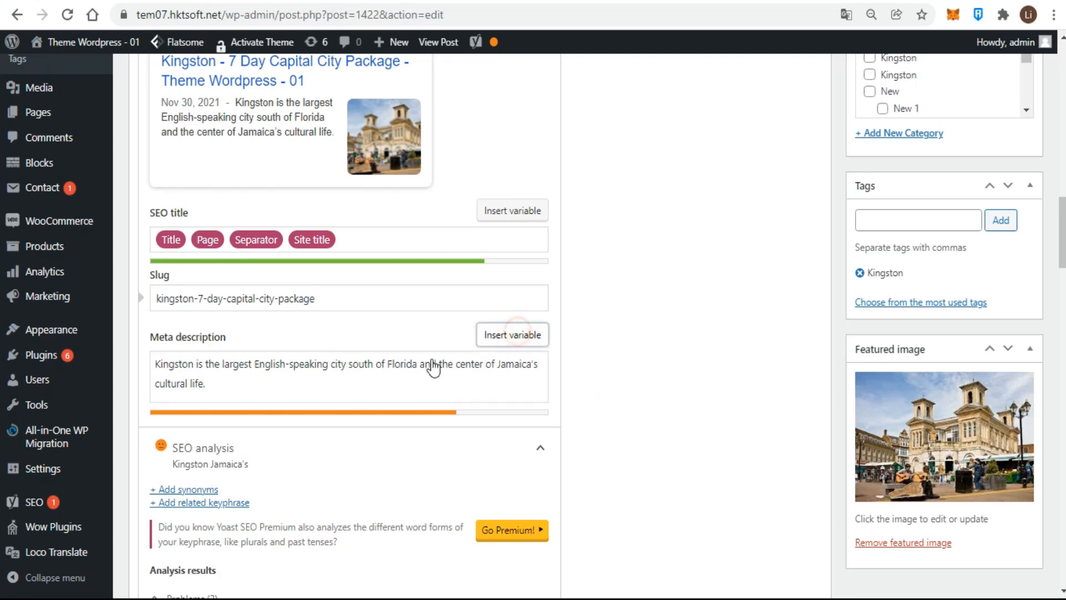
- Insert the Title variable at the end of the meta description, then delete it
{"action": "left_click", "coordinate": [264, 383]}
{"action": "type", "text": "%"}
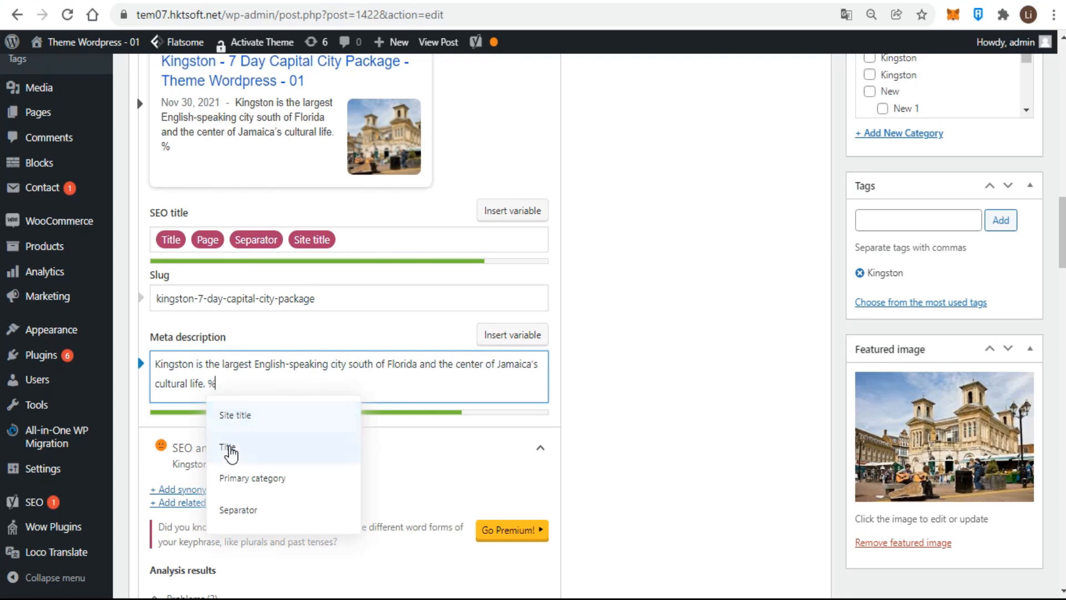
{"action": "left_click", "coordinate": [230, 451]}
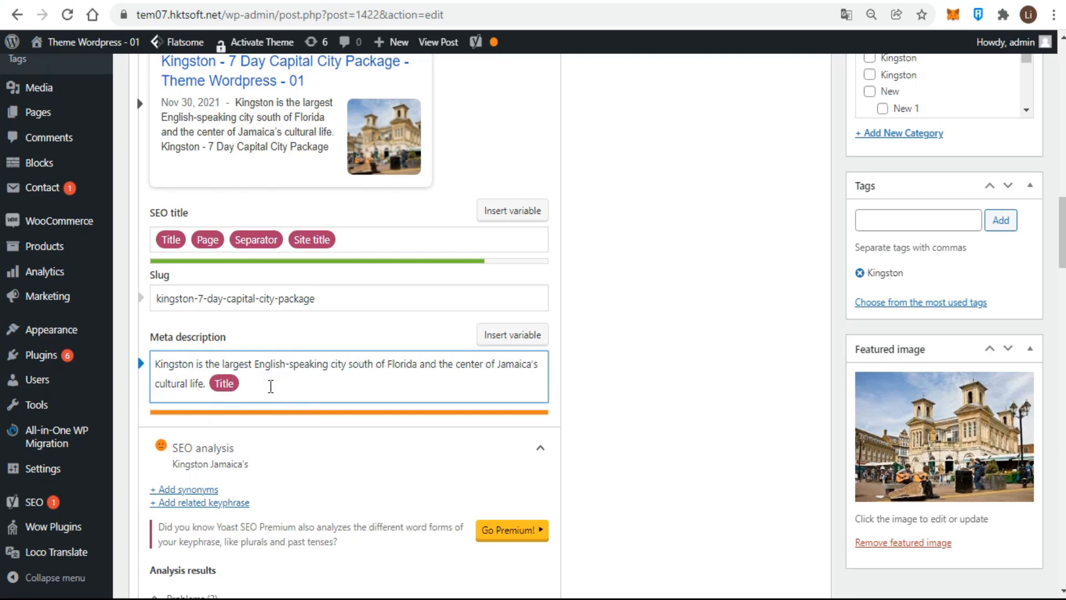
{"action": "key", "text": "BackSpace"}
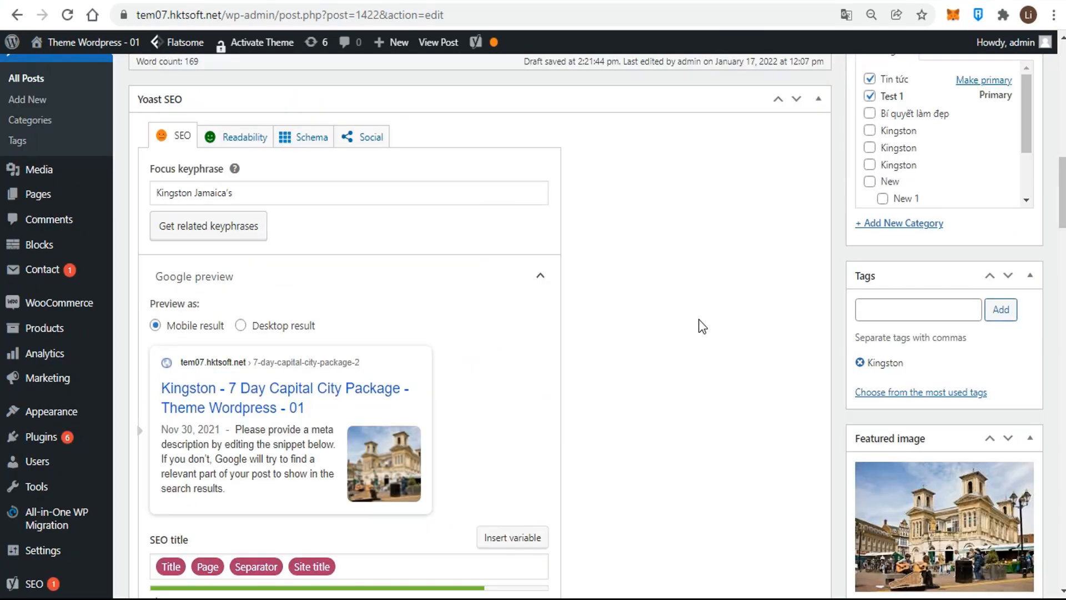
- Insert variable triggers into the SEO title again and remove the percent signs afterward
{"action": "scroll", "coordinate": [697, 326], "scroll_direction": "down", "scroll_amount": 6}
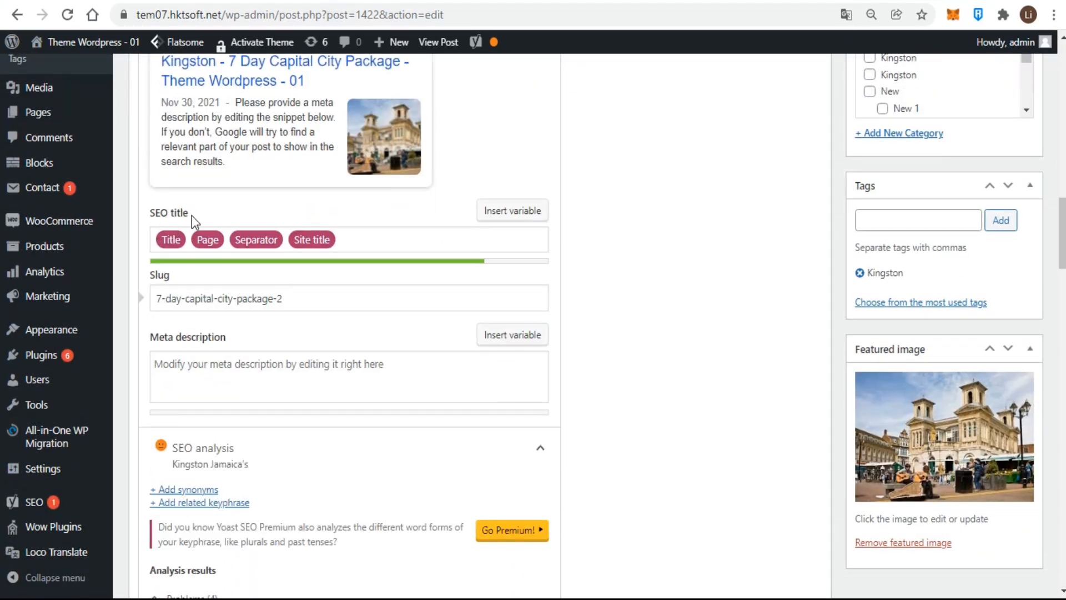
{"action": "left_click_drag", "start_coordinate": [192, 215], "coordinate": [146, 221]}
{"action": "left_click", "coordinate": [661, 265]}
{"action": "left_click", "coordinate": [372, 240]}
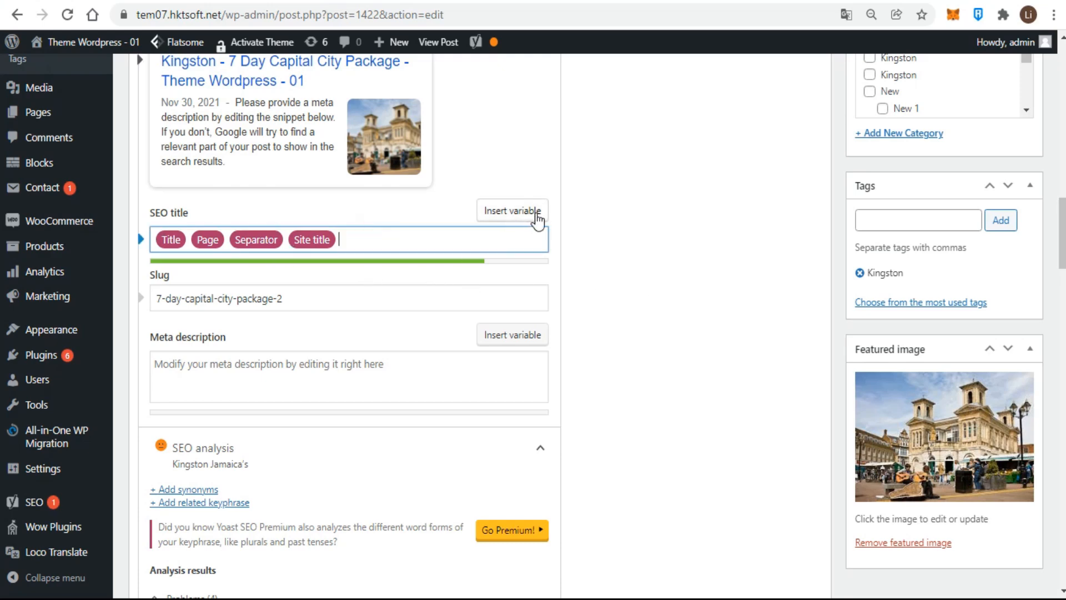
{"action": "left_click", "coordinate": [537, 218]}
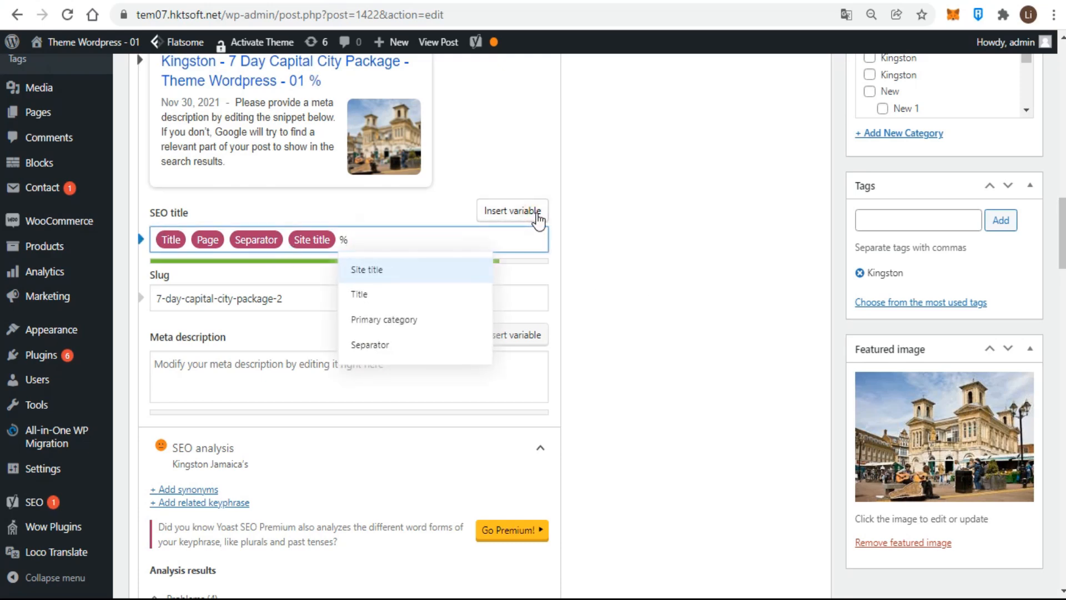
{"action": "left_click", "coordinate": [537, 219]}
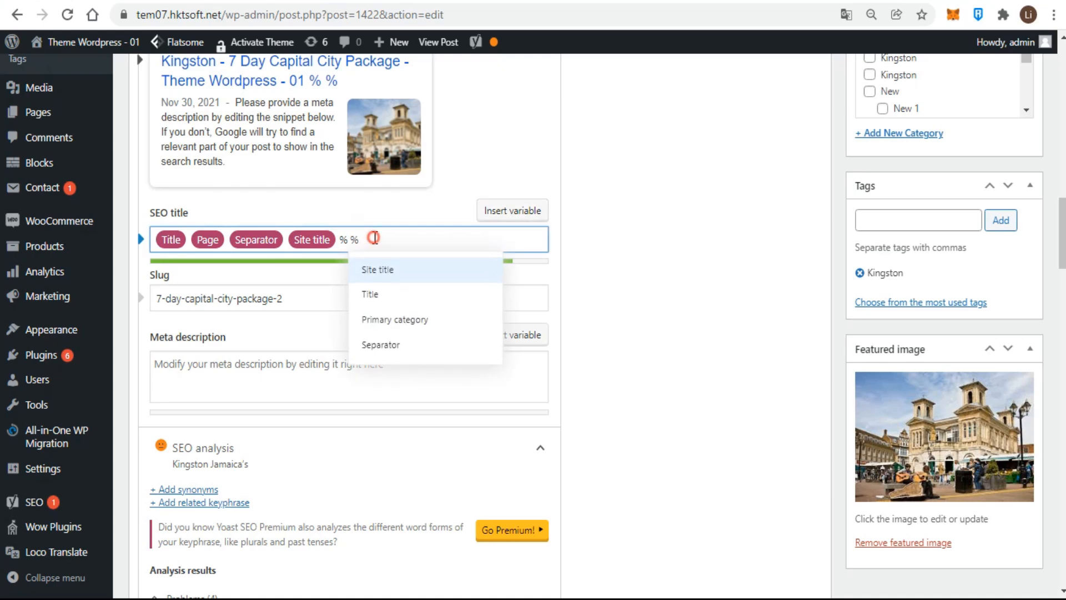
{"action": "left_click_drag", "start_coordinate": [374, 239], "coordinate": [346, 240]}
{"action": "key", "text": "BackSpace"}
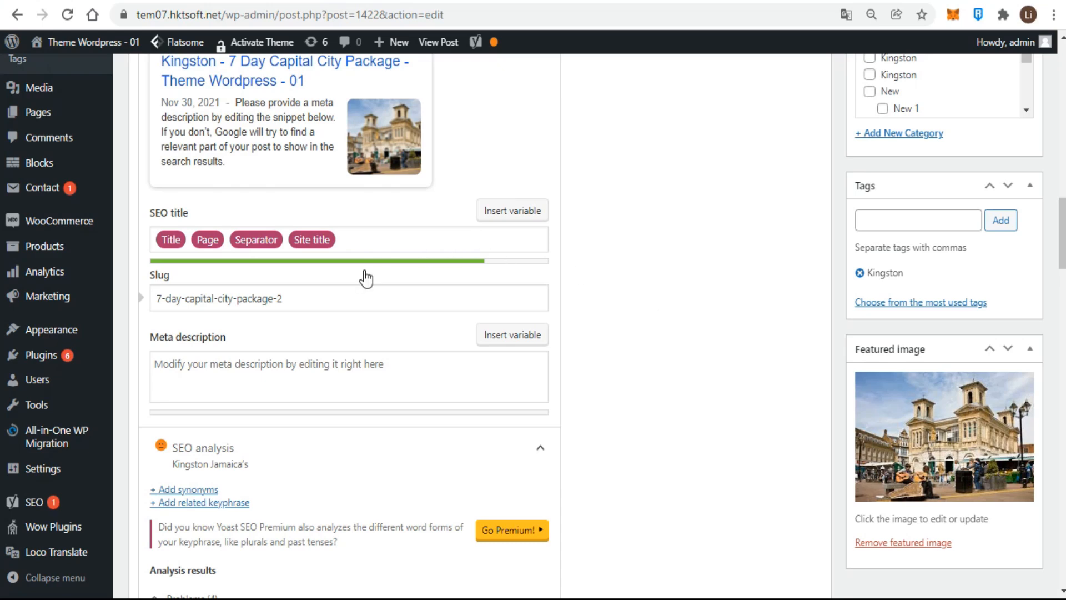
- Change the slug to kingston-7-day-capital-city-package
{"action": "left_click", "coordinate": [305, 297]}
{"action": "key", "text": "BackSpace"}
{"action": "key", "text": "BackSpace"}
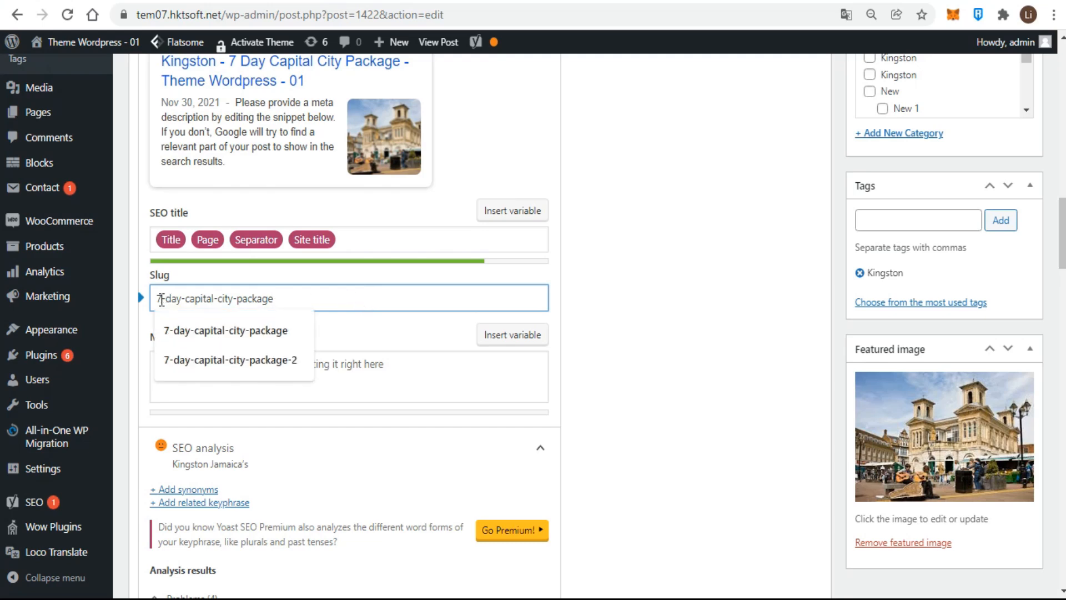
{"action": "key", "text": "Home"}
{"action": "type", "text": "kingston-"}
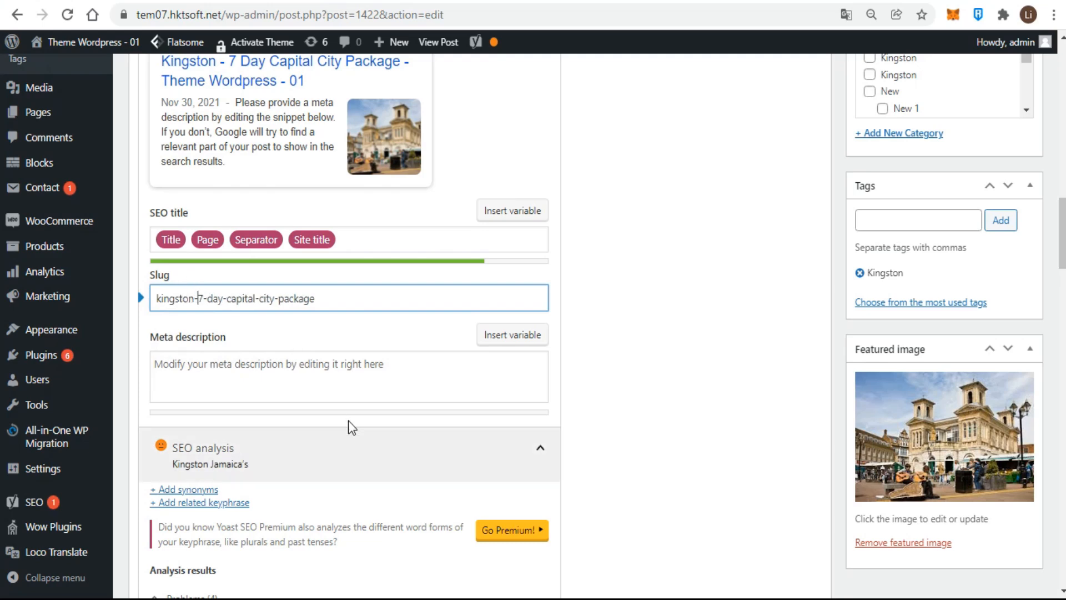
- Paste the Kingston sentence into the meta description and end it with a period
{"action": "left_click", "coordinate": [403, 377]}
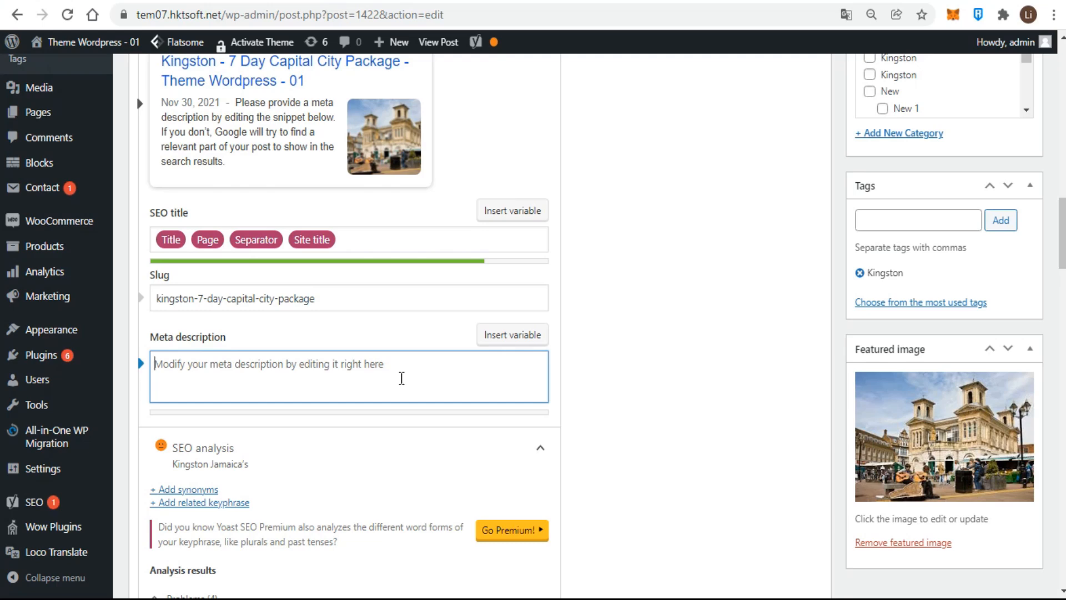
{"action": "type", "text": "Kingston is the largest English-speaking city south of Florida and the center of Jamaica's cultural life"}
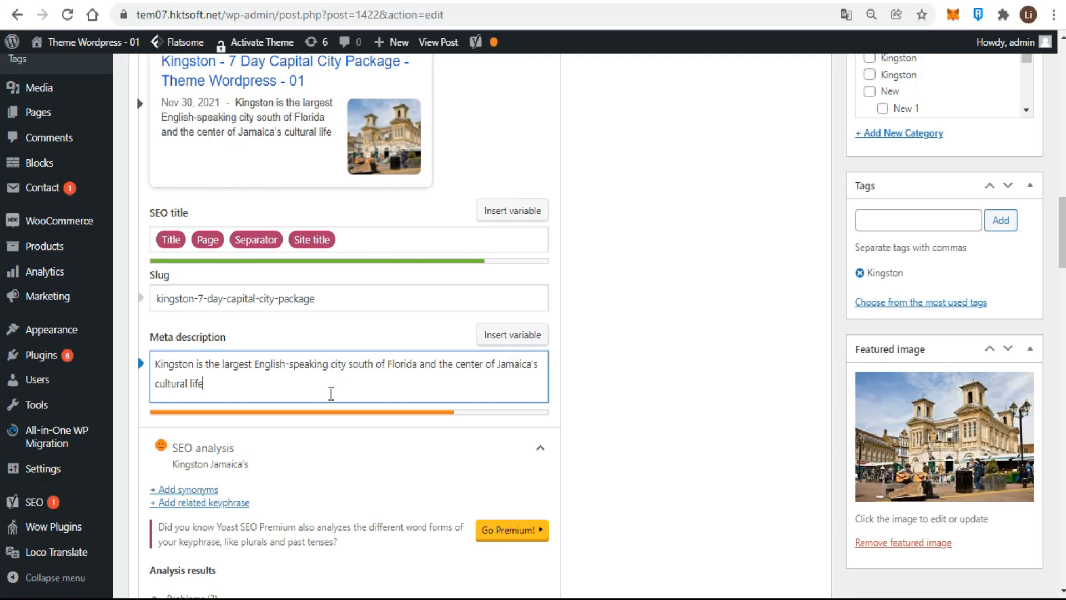
{"action": "type", "text": "."}
{"action": "left_click", "coordinate": [628, 419]}
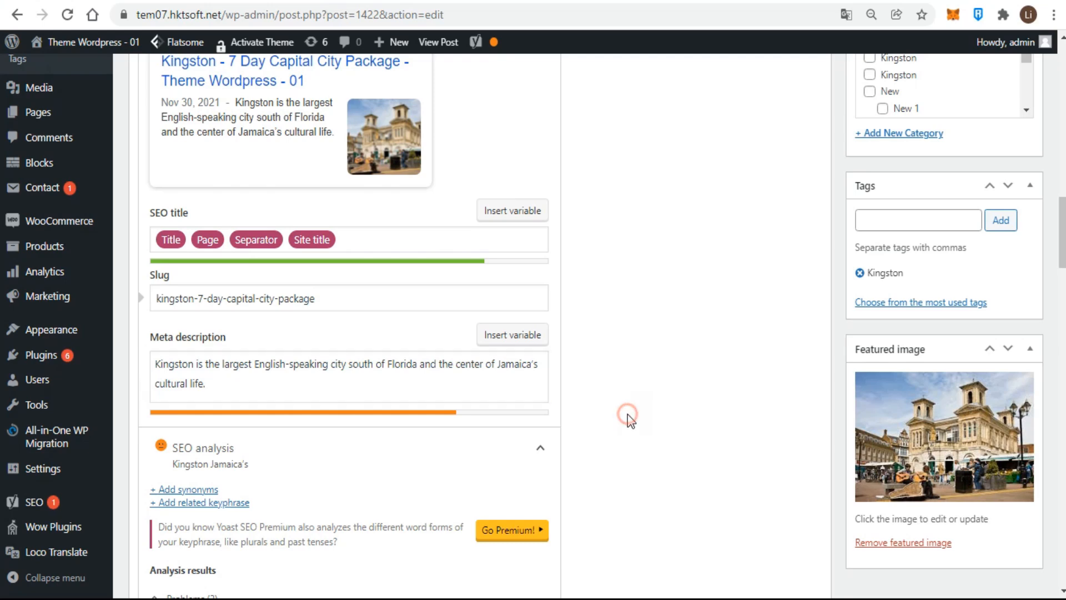
- Insert the Title variable at the end of the meta description, then delete it
{"action": "left_click", "coordinate": [357, 377]}
{"action": "type", "text": "%"}
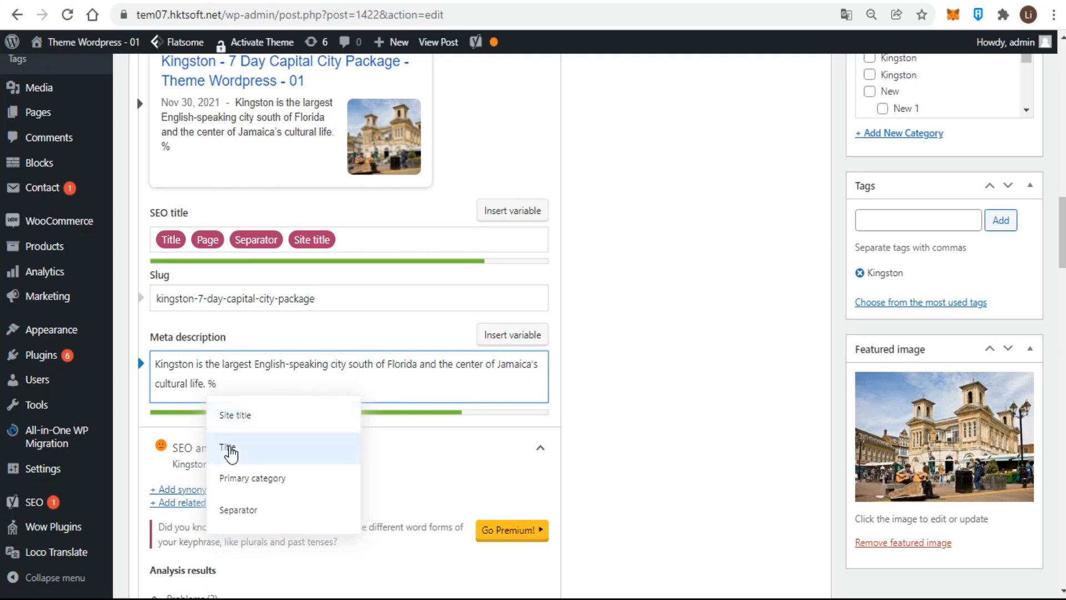
{"action": "left_click", "coordinate": [229, 449]}
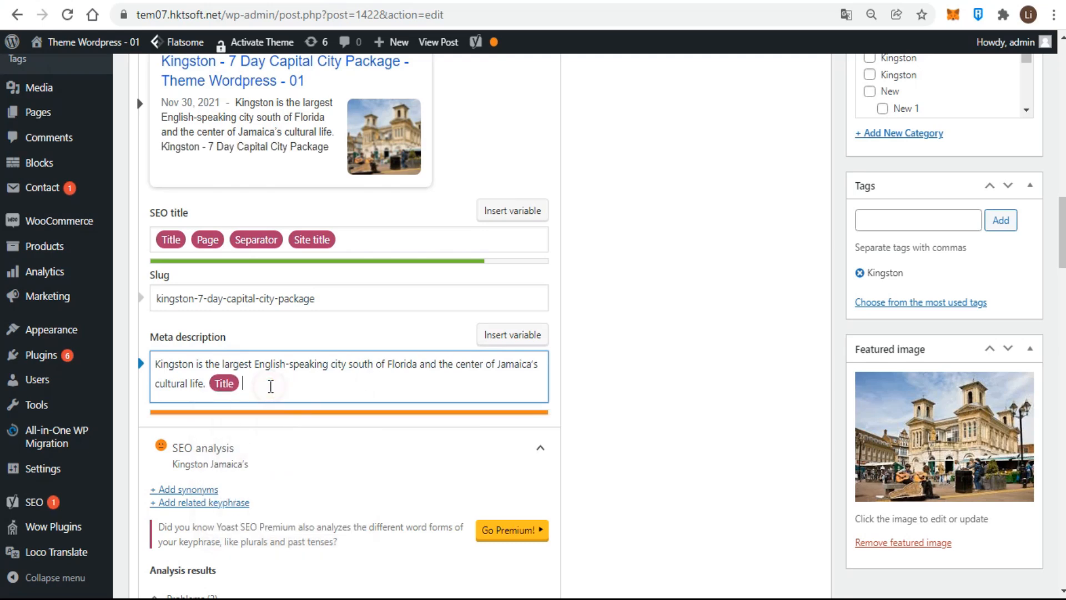
{"action": "key", "text": "BackSpace"}
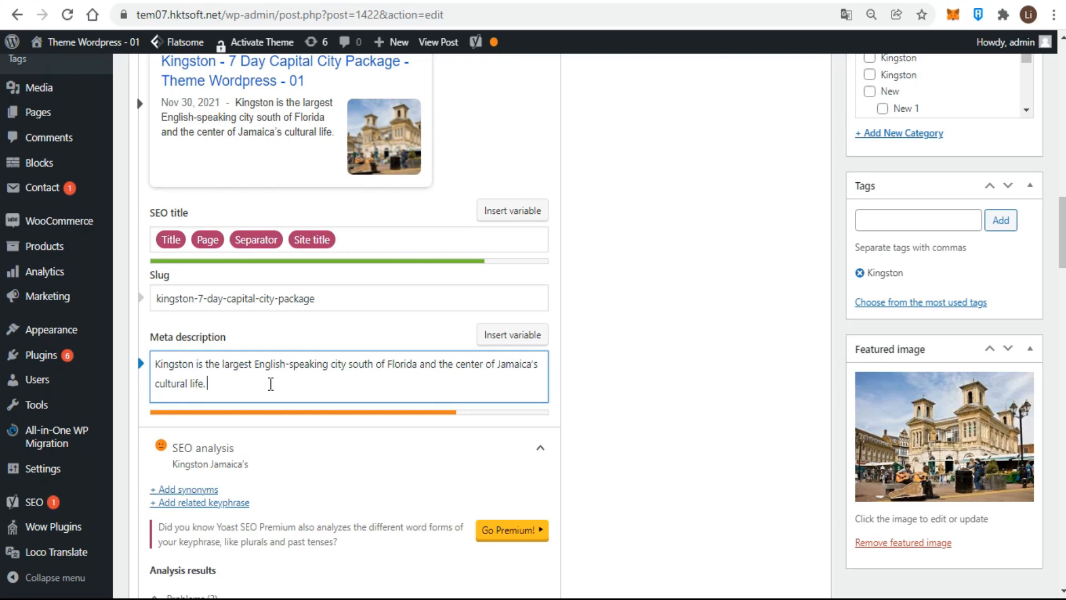
- Expand the SEO analysis and review its problems, improvements and good results
{"action": "left_click", "coordinate": [705, 409]}
{"action": "scroll", "coordinate": [705, 409], "scroll_direction": "up", "scroll_amount": 2}
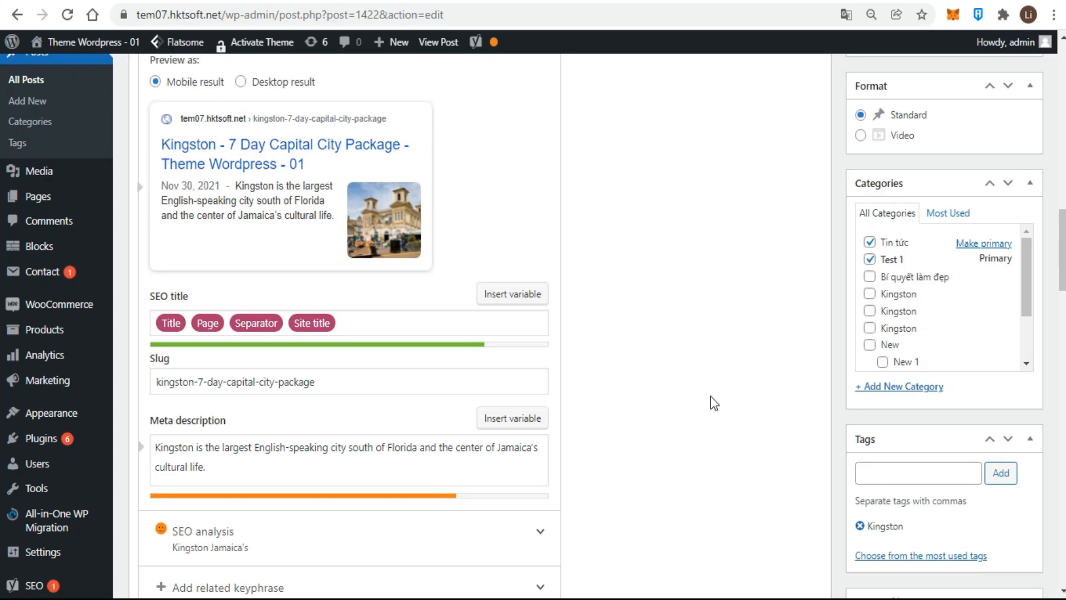
{"action": "scroll", "coordinate": [711, 392], "scroll_direction": "down", "scroll_amount": 6}
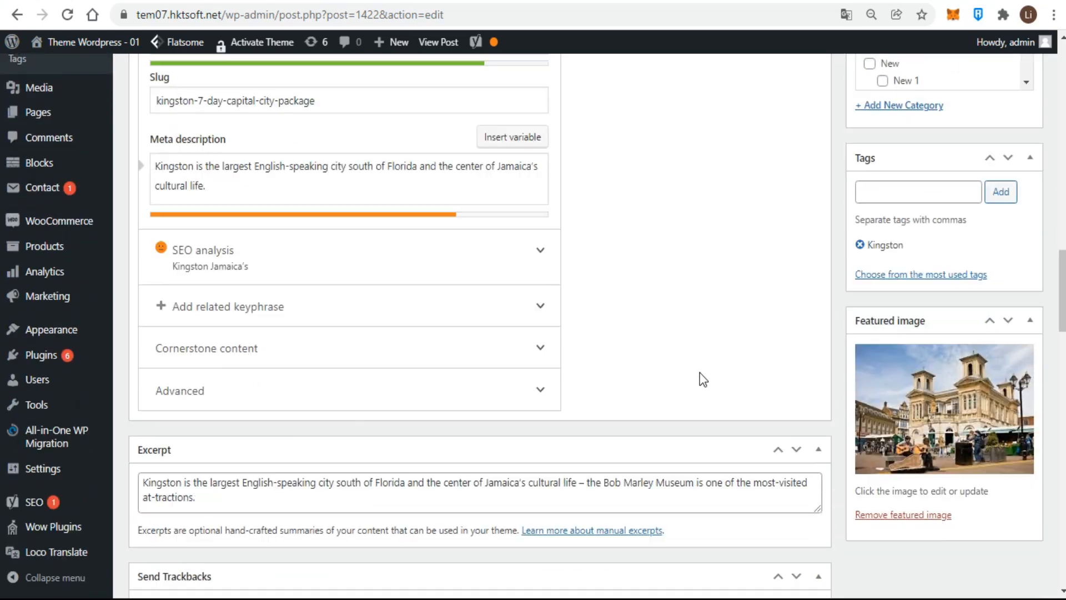
{"action": "left_click", "coordinate": [519, 209]}
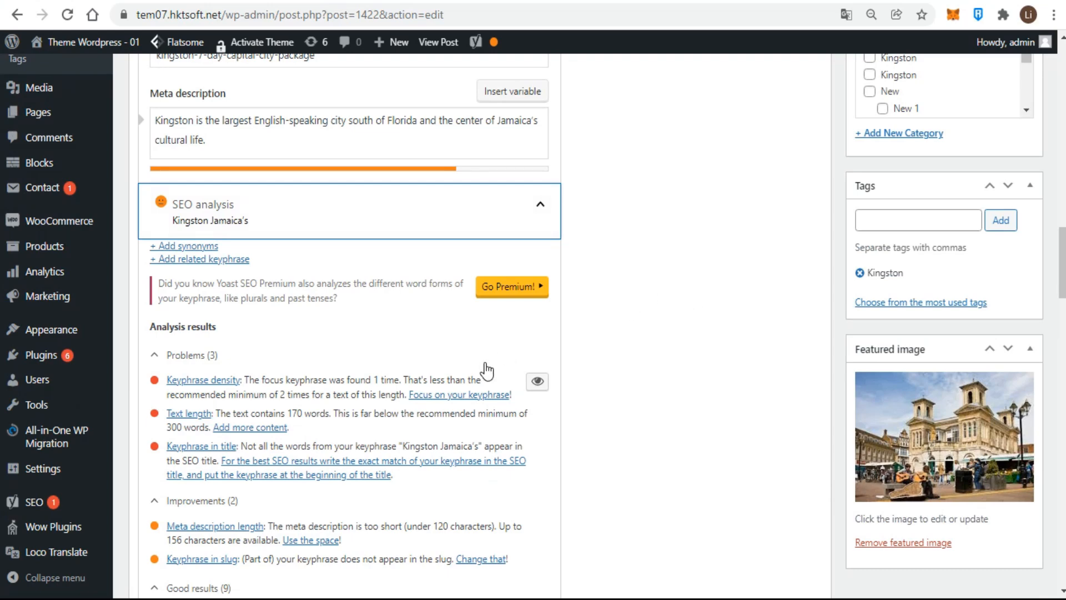
{"action": "scroll", "coordinate": [487, 371], "scroll_direction": "down", "scroll_amount": 2}
{"action": "scroll", "coordinate": [486, 364], "scroll_direction": "down", "scroll_amount": 4}
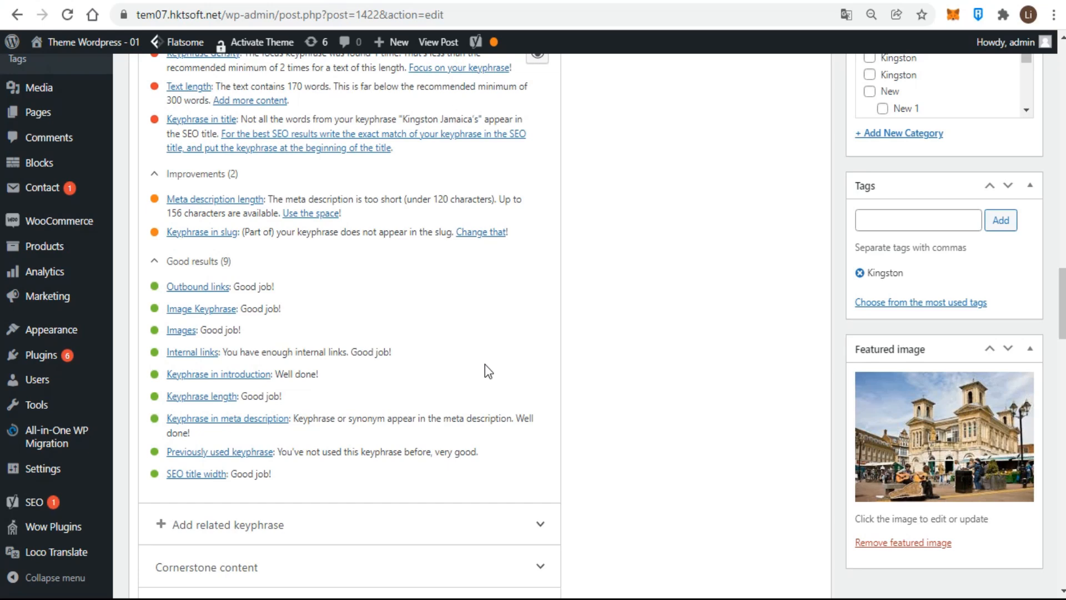
{"action": "scroll", "coordinate": [485, 371], "scroll_direction": "up", "scroll_amount": 3}
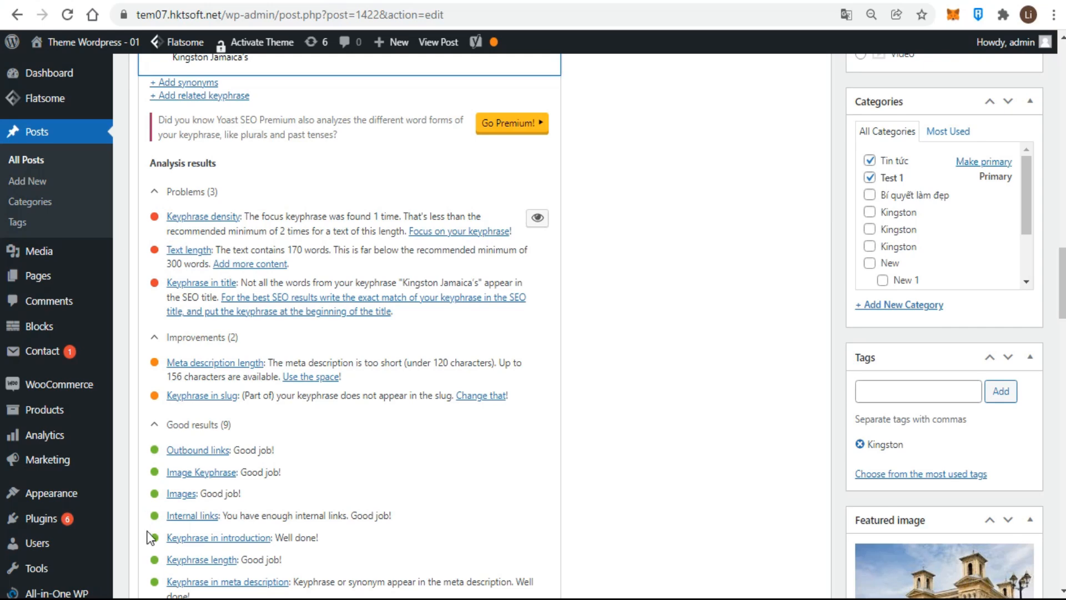
- Expand the Cornerstone content section and turn on Mark as cornerstone content
{"action": "left_click", "coordinate": [156, 339]}
{"action": "left_click", "coordinate": [156, 339]}
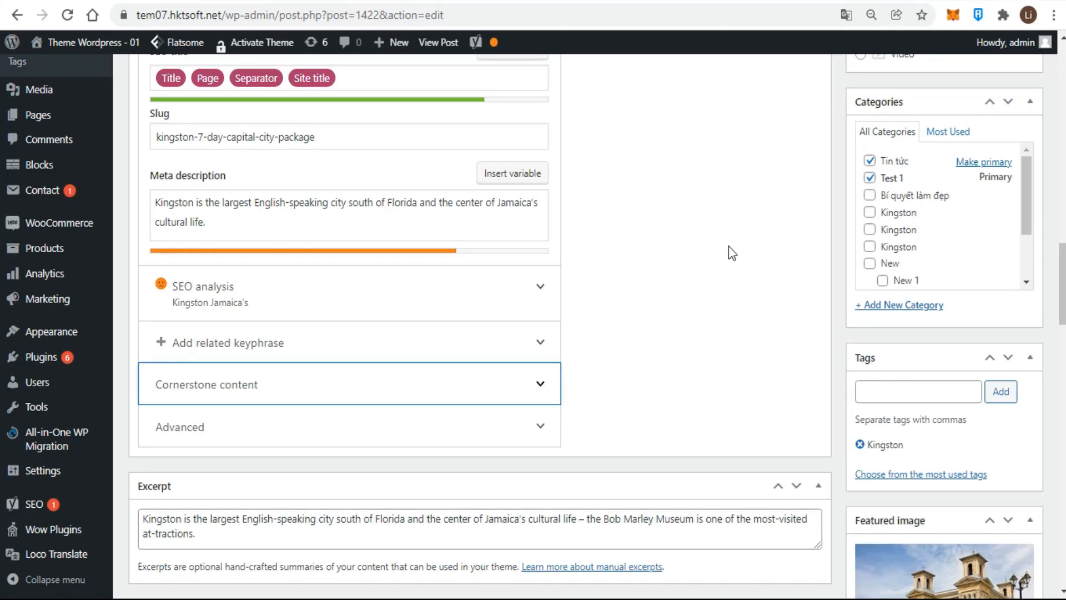
{"action": "left_click", "coordinate": [541, 384]}
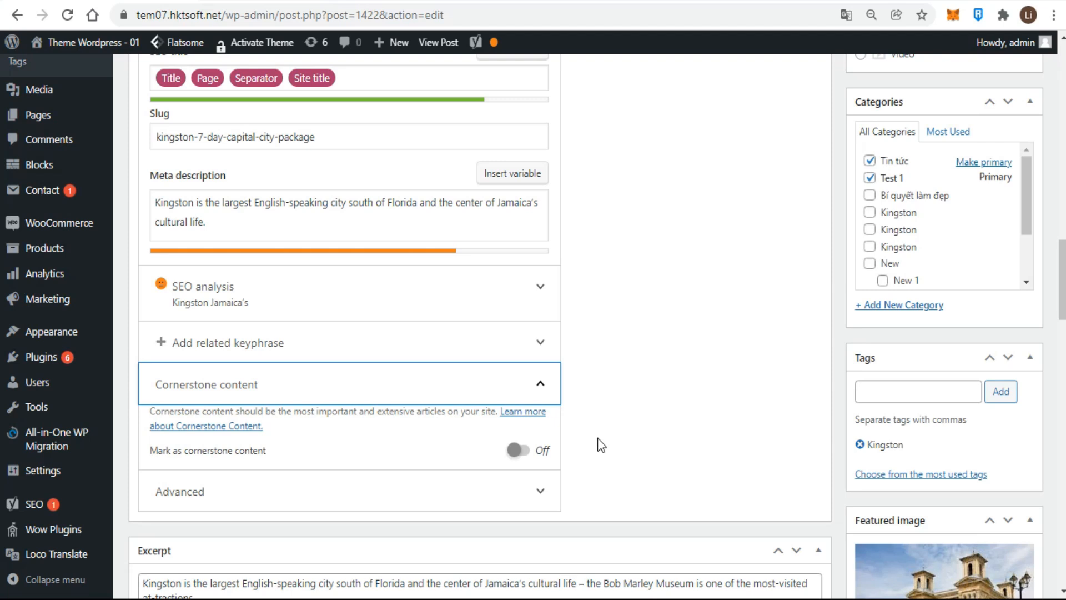
{"action": "left_click", "coordinate": [522, 452]}
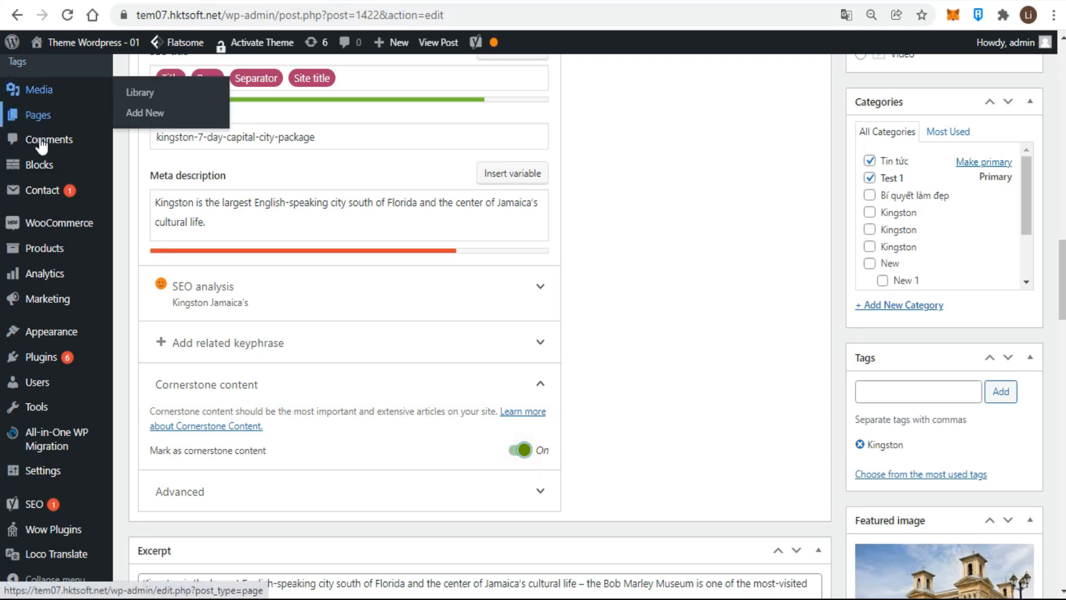
- Filter the posts list to cornerstone content and reopen the Kingston post
{"action": "scroll", "coordinate": [40, 145], "scroll_direction": "up", "scroll_amount": 2}
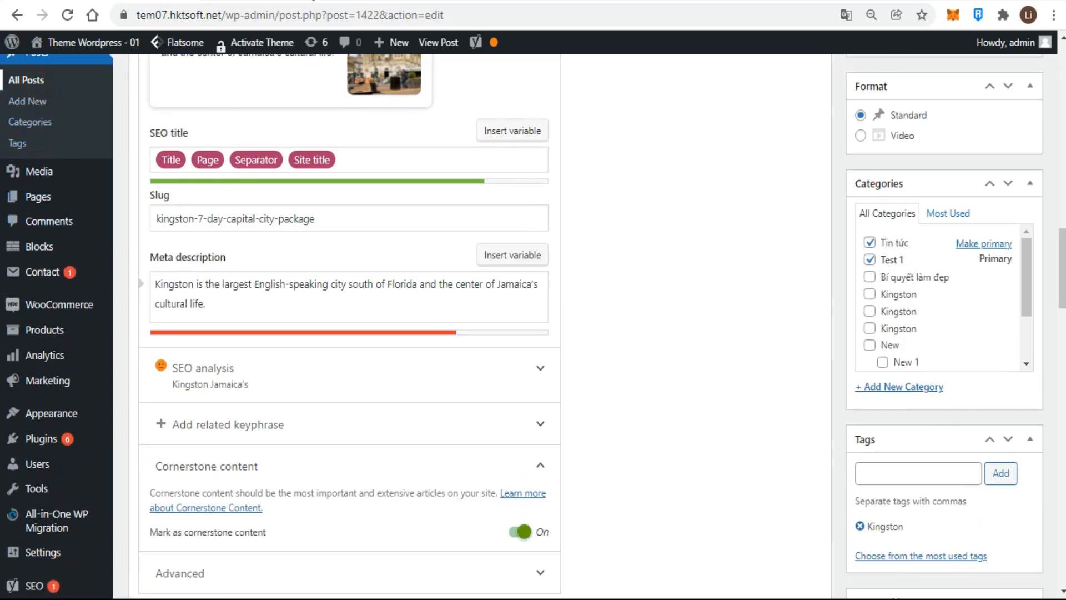
{"action": "left_click", "coordinate": [250, 1]}
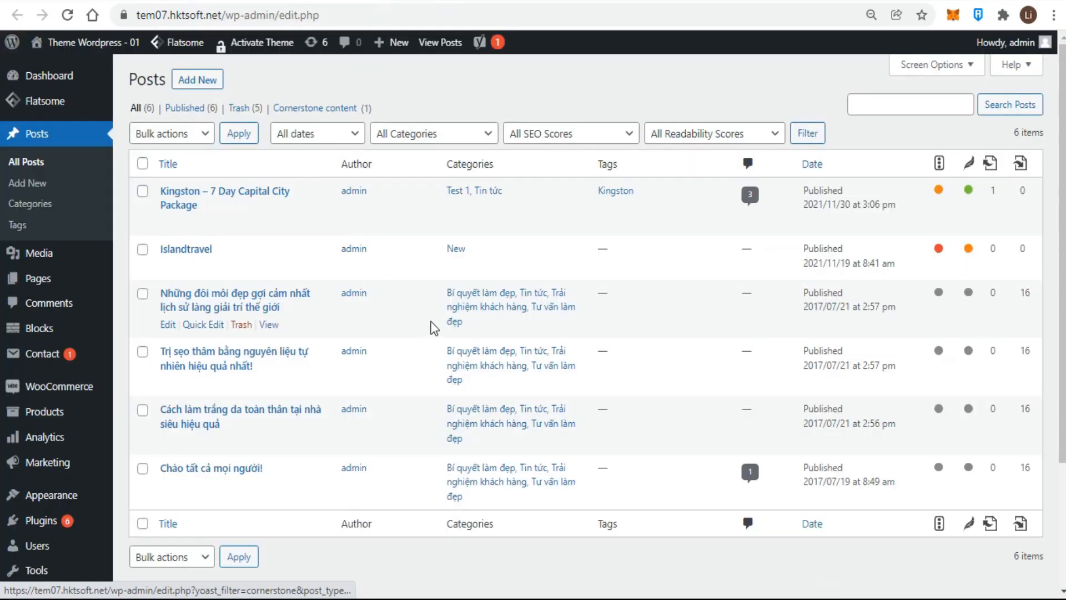
{"action": "left_click", "coordinate": [311, 108]}
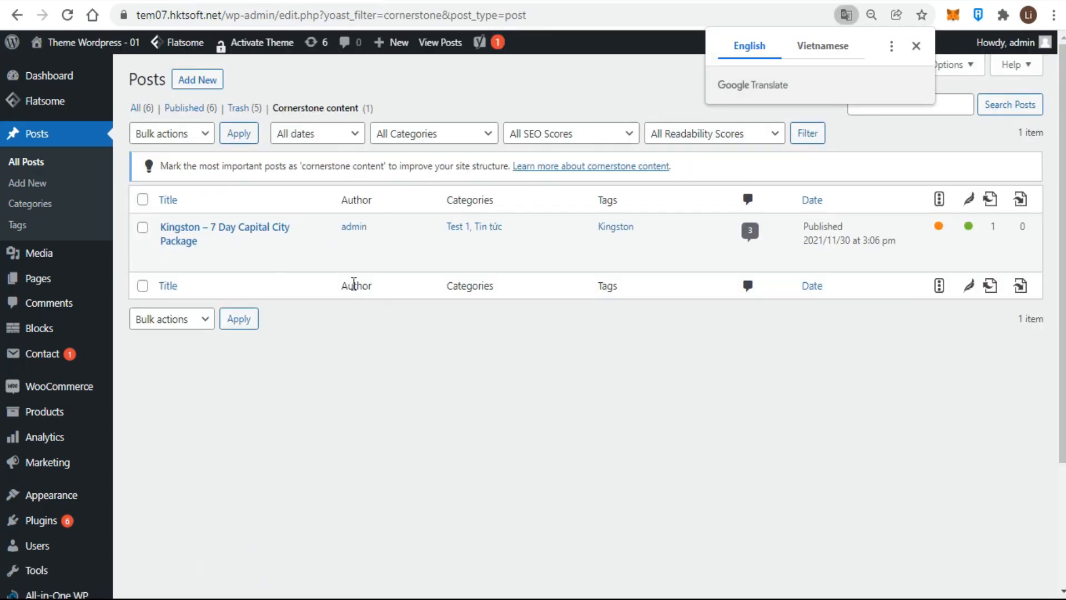
{"action": "left_click", "coordinate": [253, 232]}
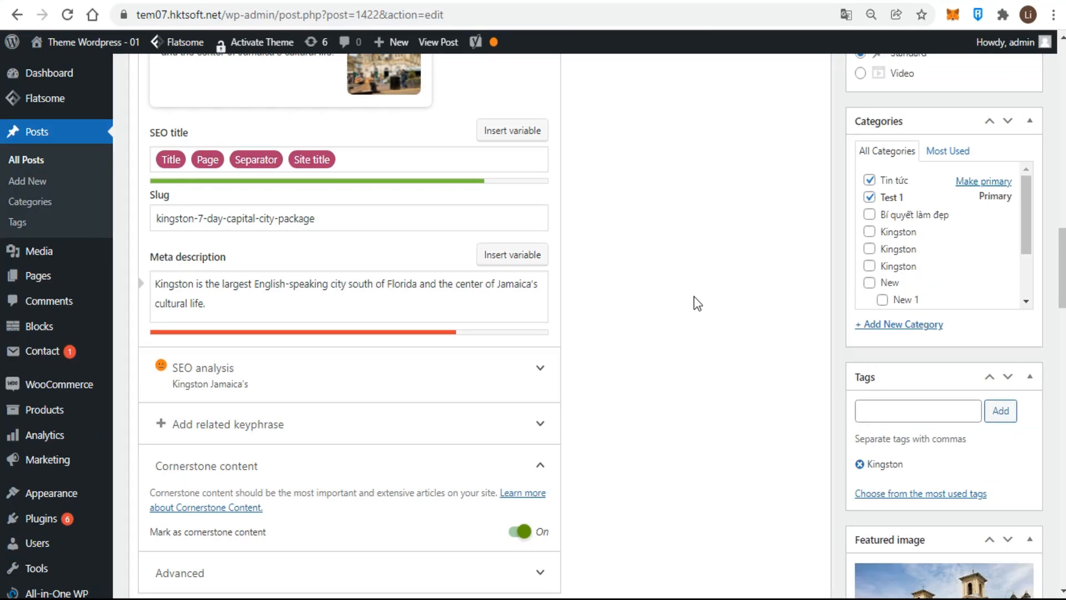
- In the Yoast Social tab, set the Facebook image to tai-xuong-2.jpg from the media library
{"action": "scroll", "coordinate": [697, 303], "scroll_direction": "up", "scroll_amount": 10}
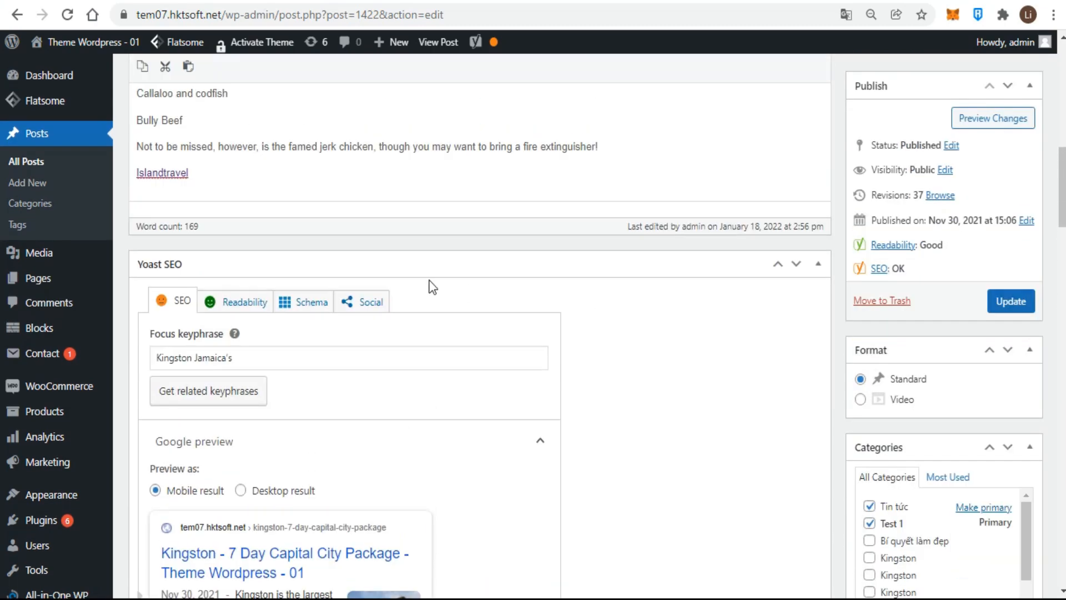
{"action": "left_click", "coordinate": [367, 303]}
{"action": "scroll", "coordinate": [674, 403], "scroll_direction": "down", "scroll_amount": 5}
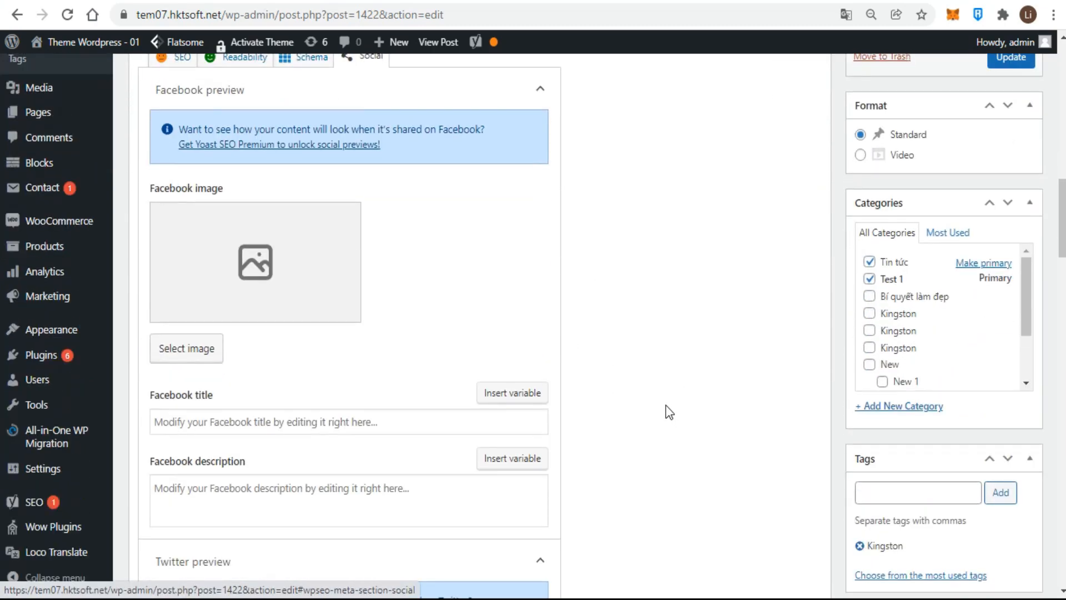
{"action": "scroll", "coordinate": [667, 406], "scroll_direction": "down", "scroll_amount": 6}
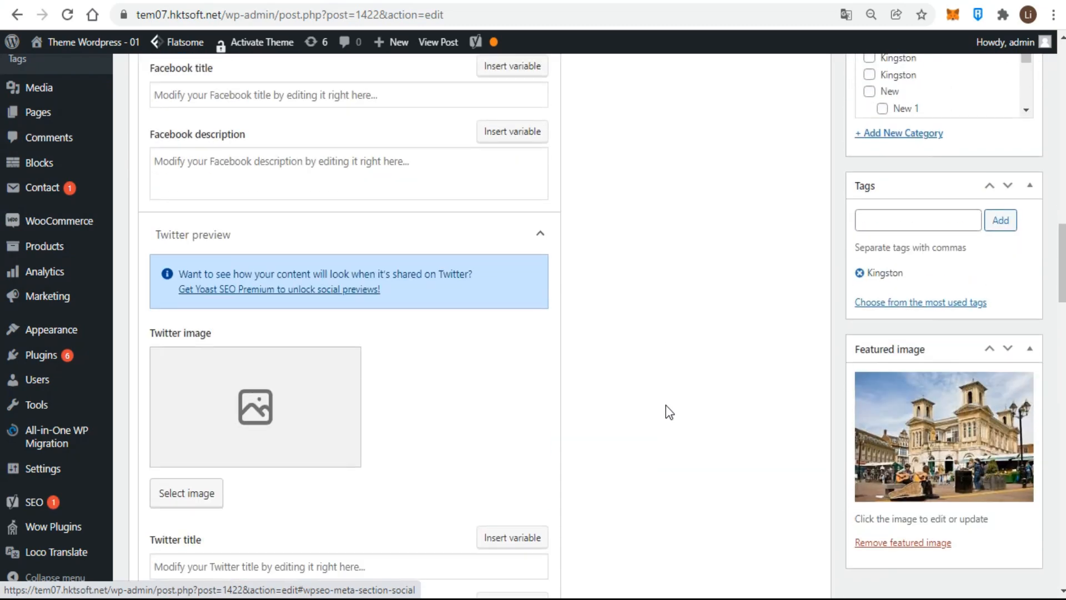
{"action": "scroll", "coordinate": [669, 412], "scroll_direction": "down", "scroll_amount": 3}
{"action": "scroll", "coordinate": [669, 412], "scroll_direction": "down", "scroll_amount": 2}
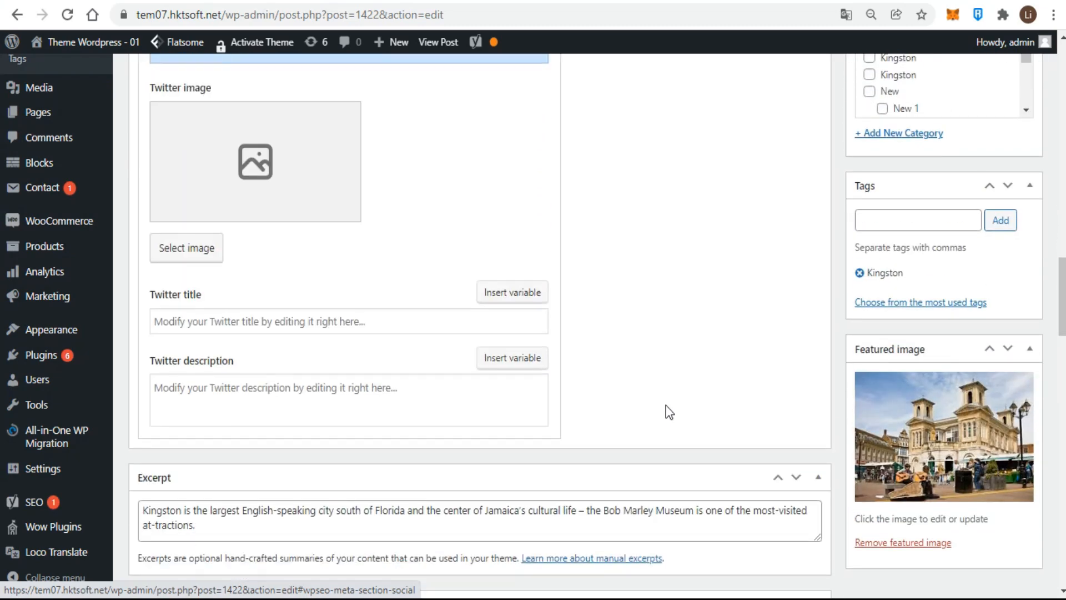
{"action": "scroll", "coordinate": [669, 412], "scroll_direction": "up", "scroll_amount": 8}
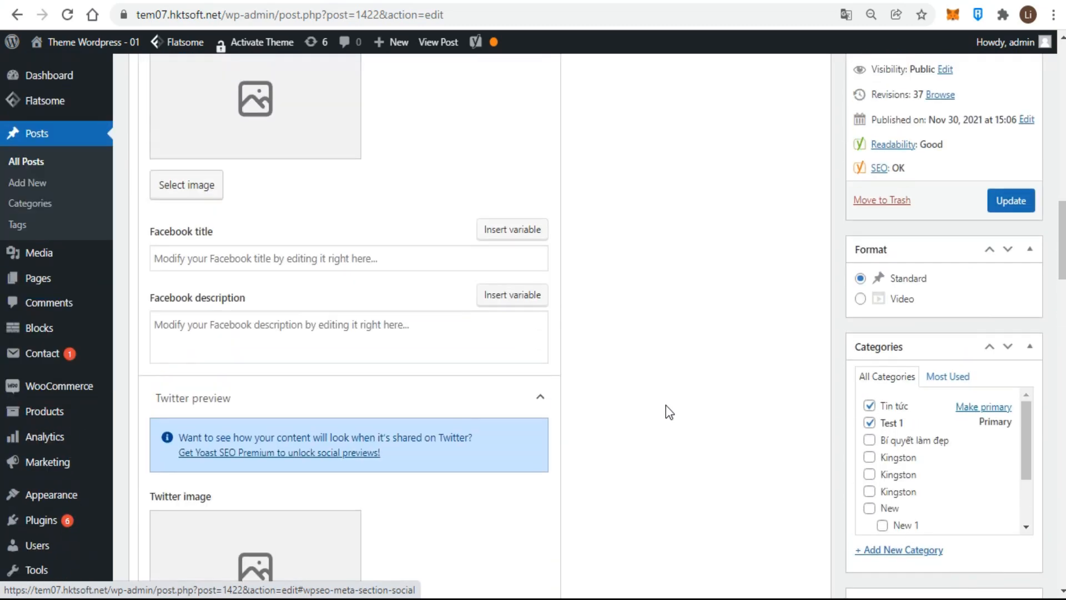
{"action": "scroll", "coordinate": [669, 412], "scroll_direction": "up", "scroll_amount": 2}
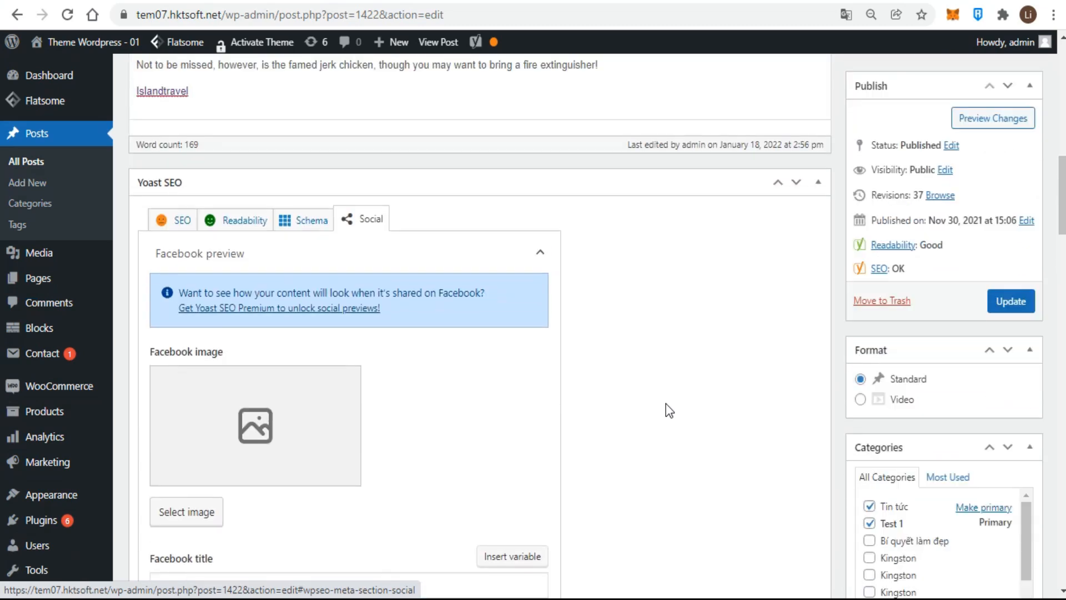
{"action": "left_click", "coordinate": [179, 510]}
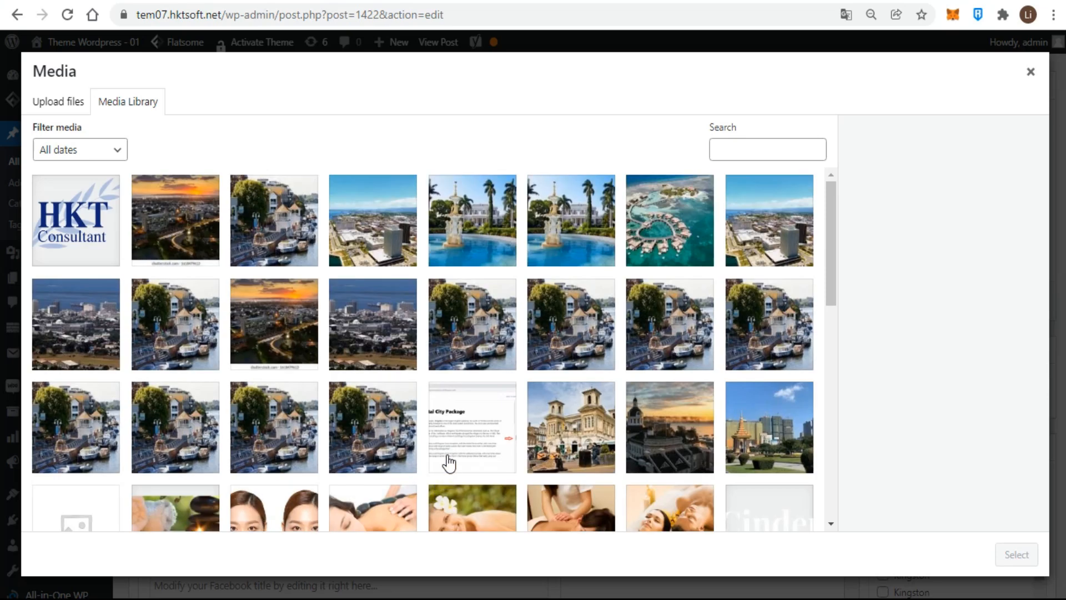
{"action": "left_click", "coordinate": [381, 336]}
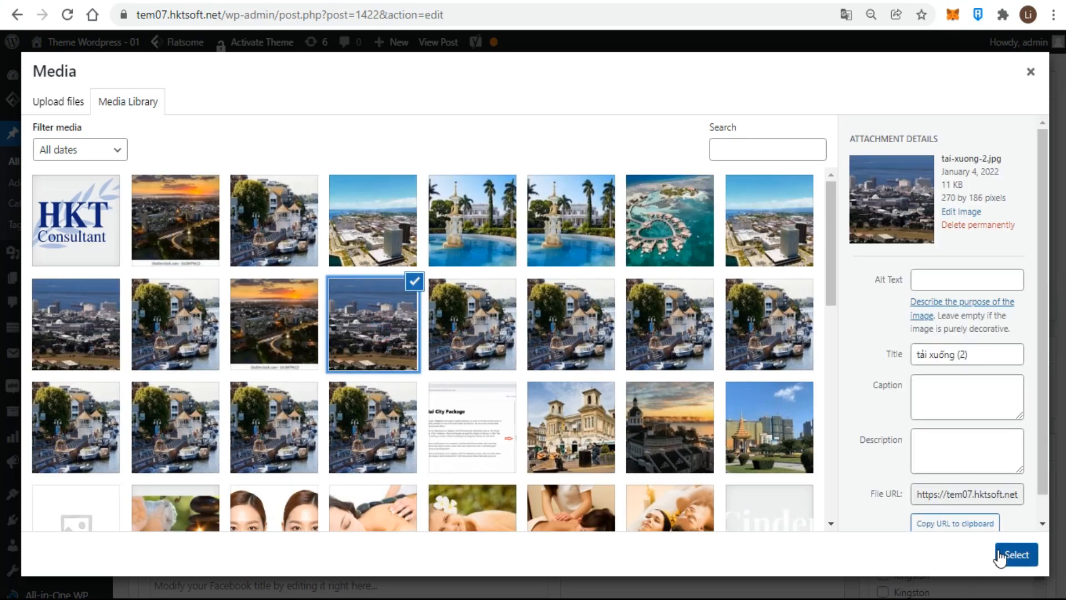
{"action": "left_click", "coordinate": [1016, 554]}
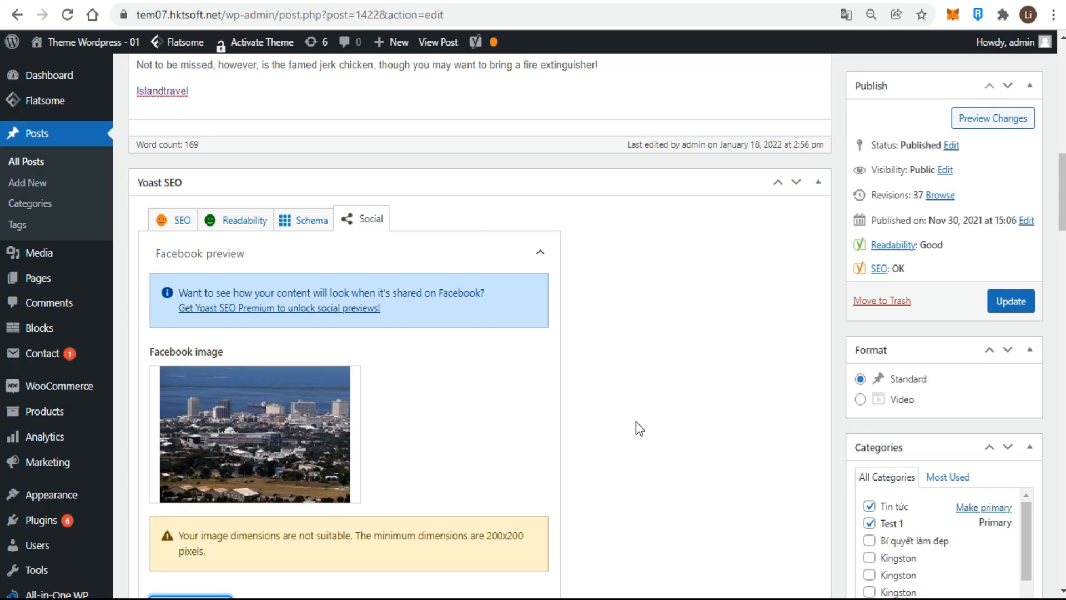
- Insert the Title variable into the Facebook title
{"action": "scroll", "coordinate": [636, 421], "scroll_direction": "down", "scroll_amount": 3}
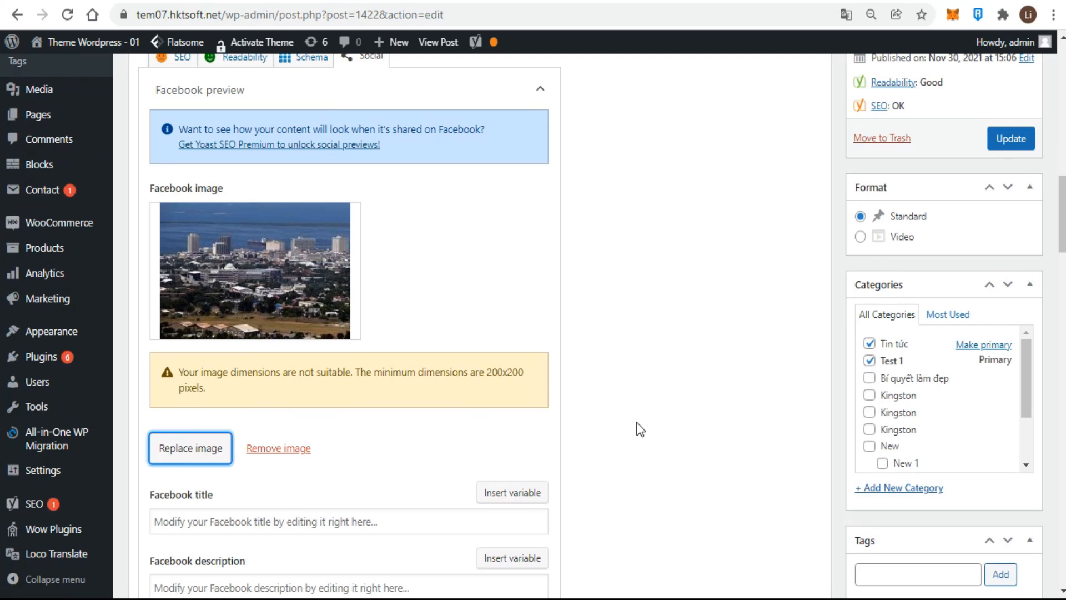
{"action": "scroll", "coordinate": [640, 429], "scroll_direction": "down", "scroll_amount": 2}
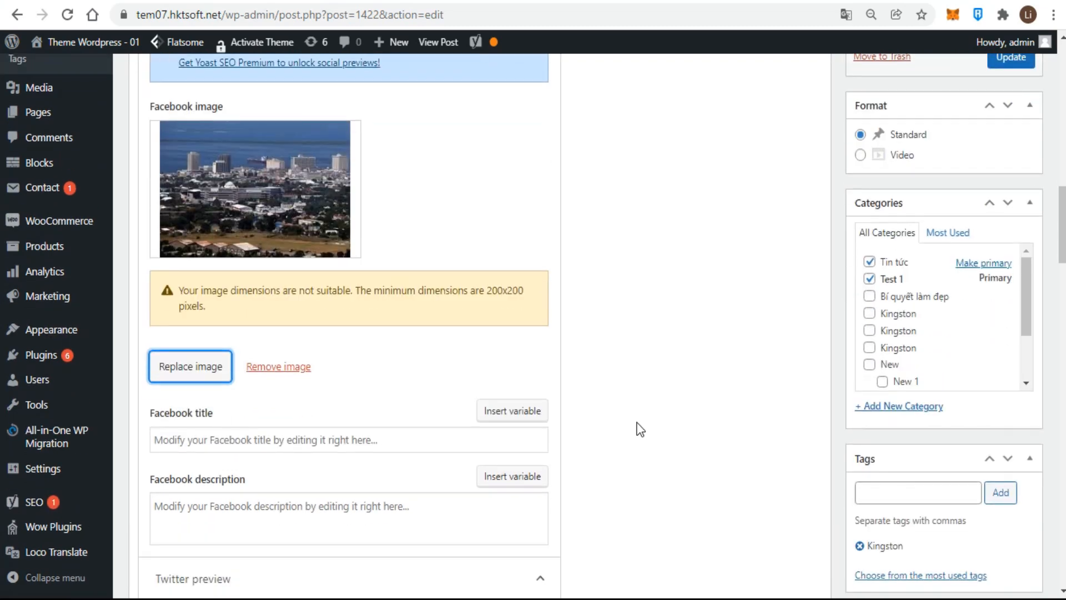
{"action": "scroll", "coordinate": [641, 429], "scroll_direction": "down", "scroll_amount": 2}
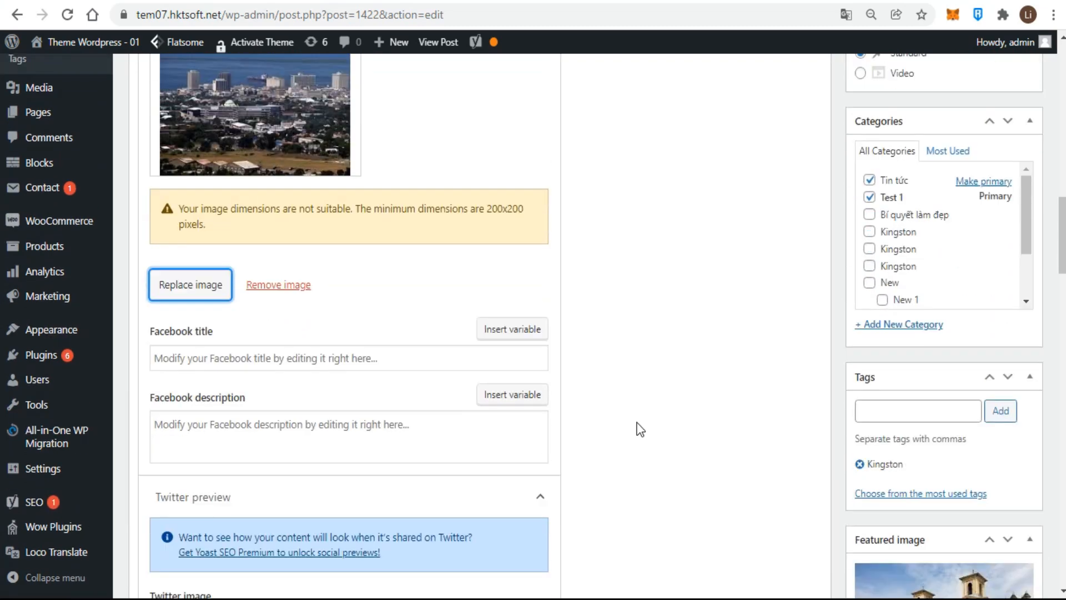
{"action": "left_click", "coordinate": [505, 330]}
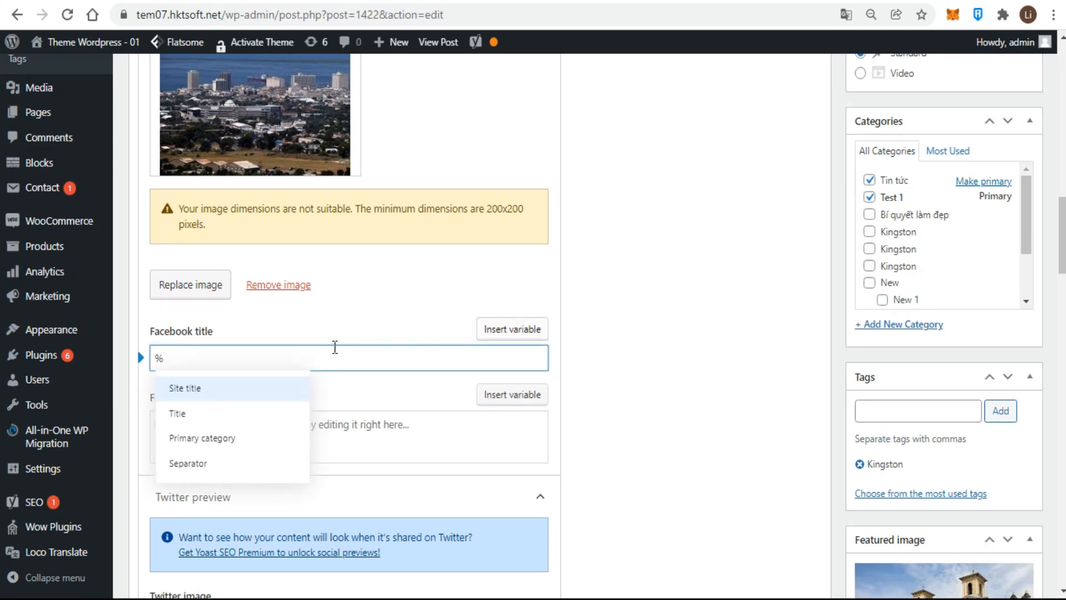
{"action": "left_click", "coordinate": [183, 415]}
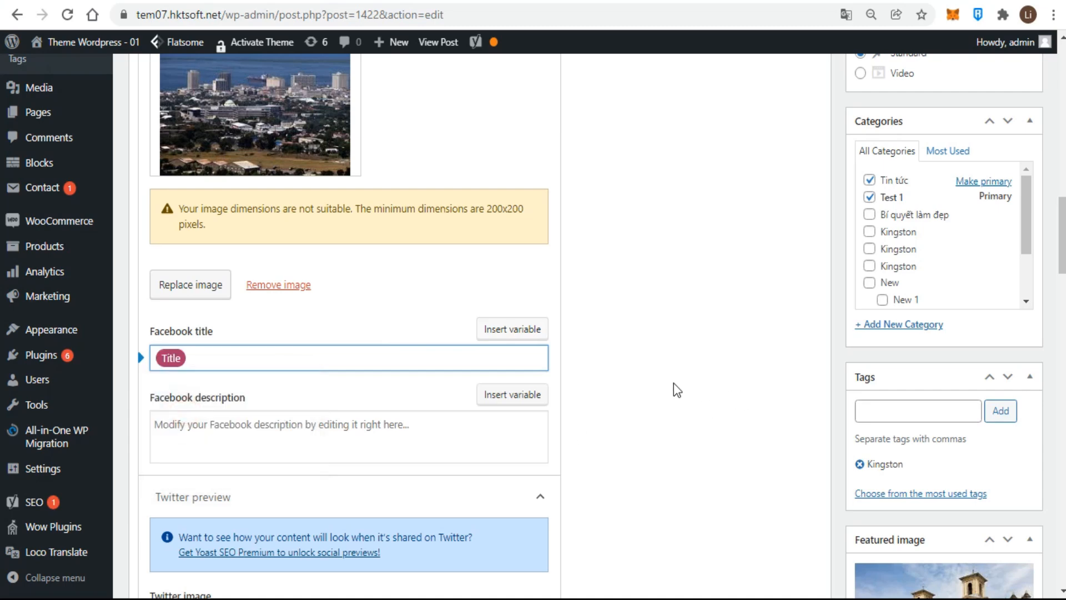
{"action": "scroll", "coordinate": [674, 390], "scroll_direction": "up", "scroll_amount": 5}
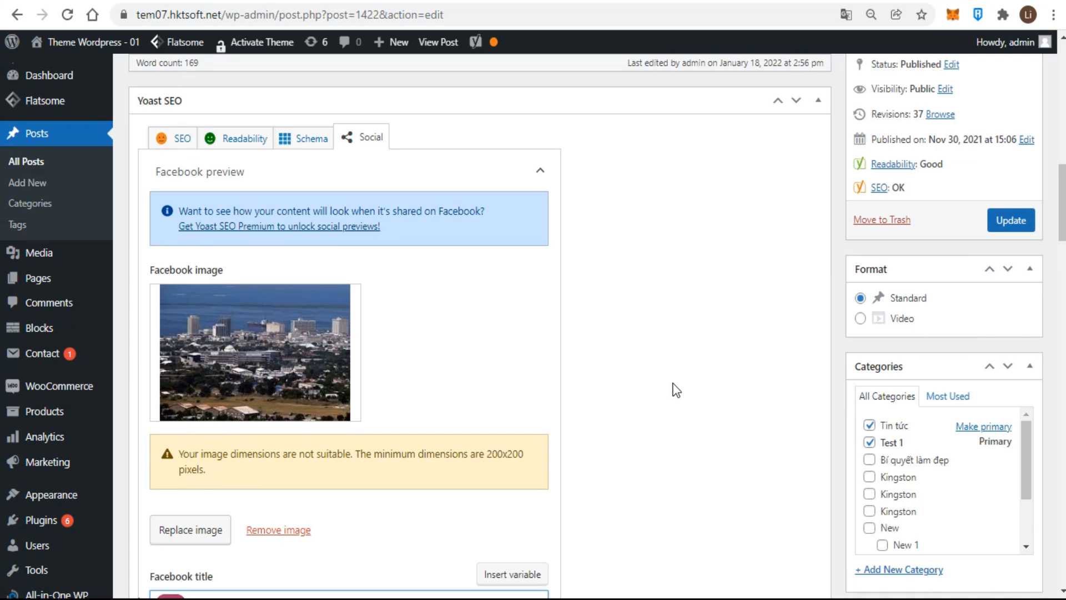
- Open the Readability analysis and toggle the sentence-length highlight in the post text on and off
{"action": "scroll", "coordinate": [674, 390], "scroll_direction": "down", "scroll_amount": 2}
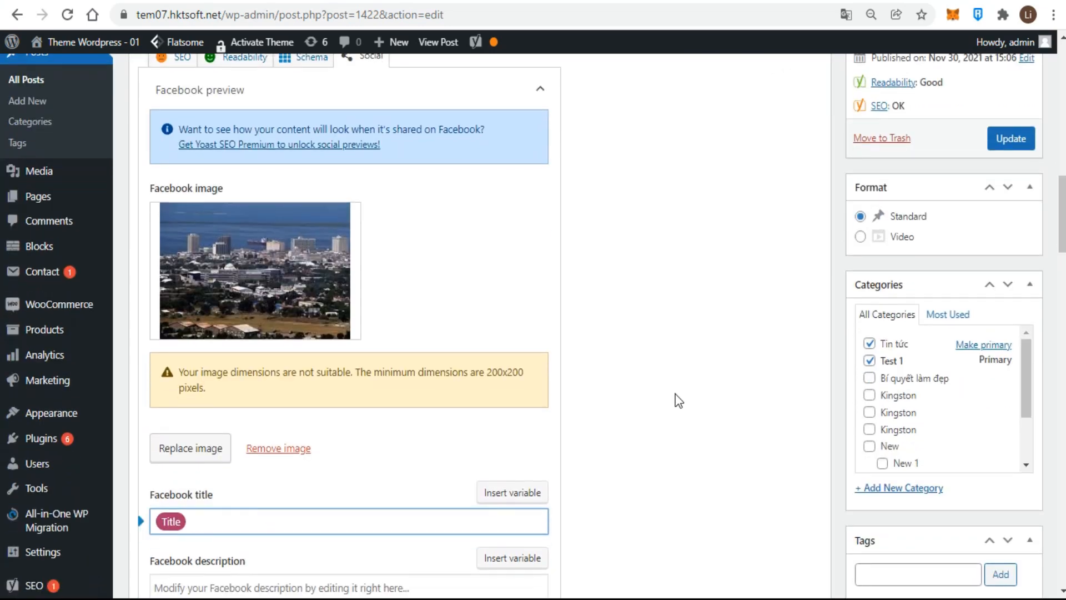
{"action": "scroll", "coordinate": [678, 399], "scroll_direction": "up", "scroll_amount": 2}
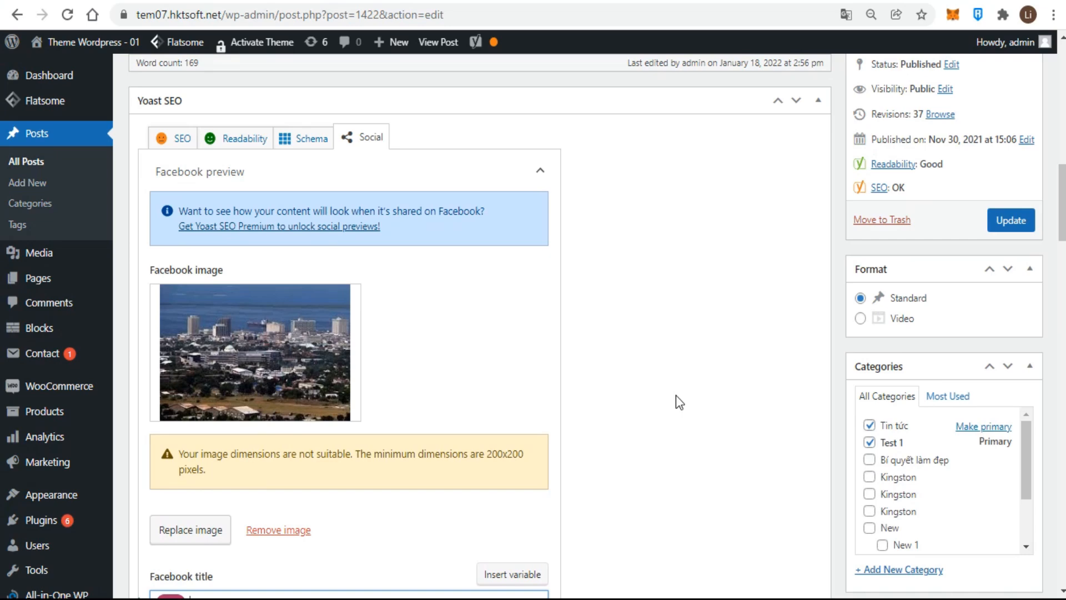
{"action": "scroll", "coordinate": [676, 395], "scroll_direction": "up", "scroll_amount": 2}
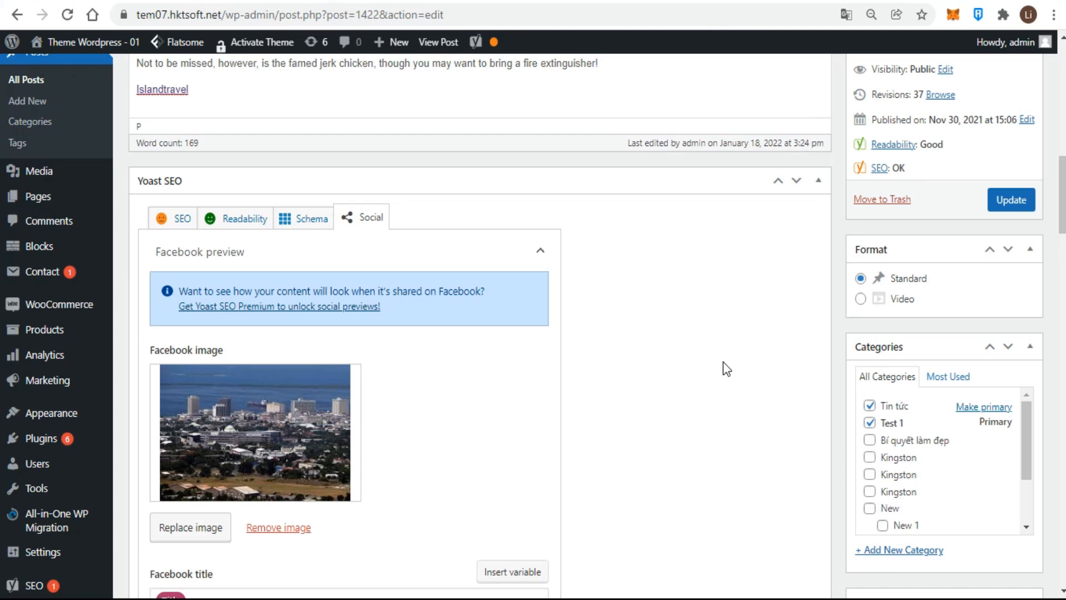
{"action": "left_click", "coordinate": [243, 218]}
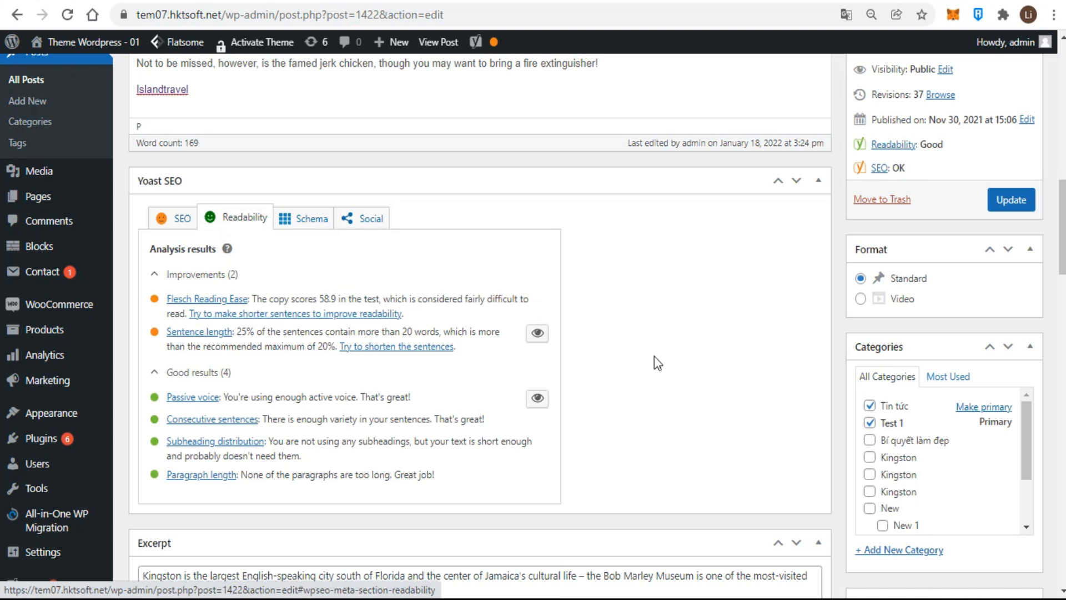
{"action": "left_click", "coordinate": [538, 345]}
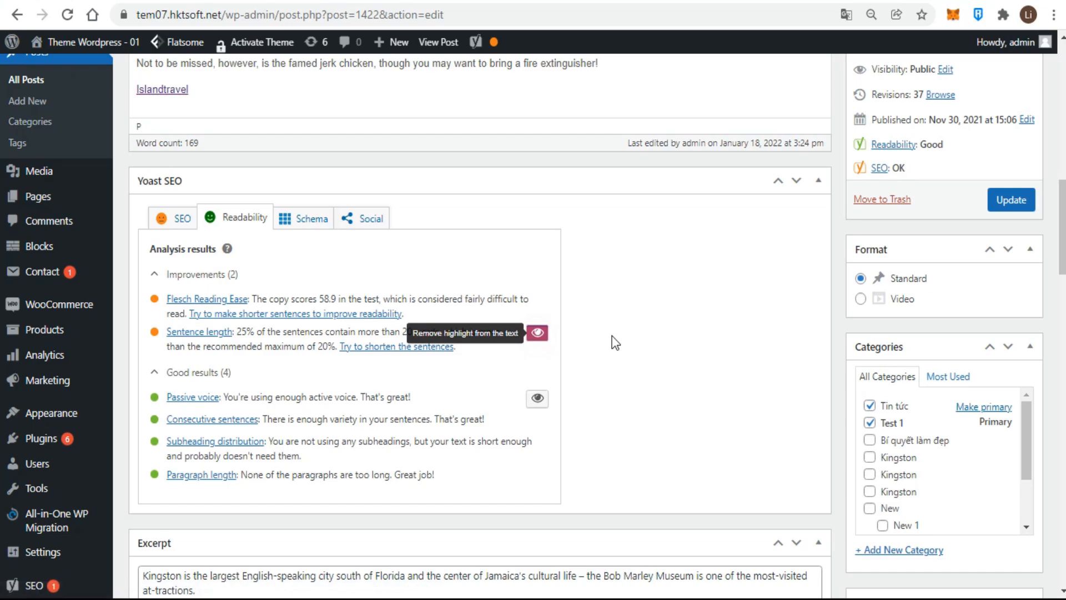
{"action": "scroll", "coordinate": [608, 341], "scroll_direction": "up", "scroll_amount": 8}
{"action": "scroll", "coordinate": [368, 442], "scroll_direction": "up", "scroll_amount": 2}
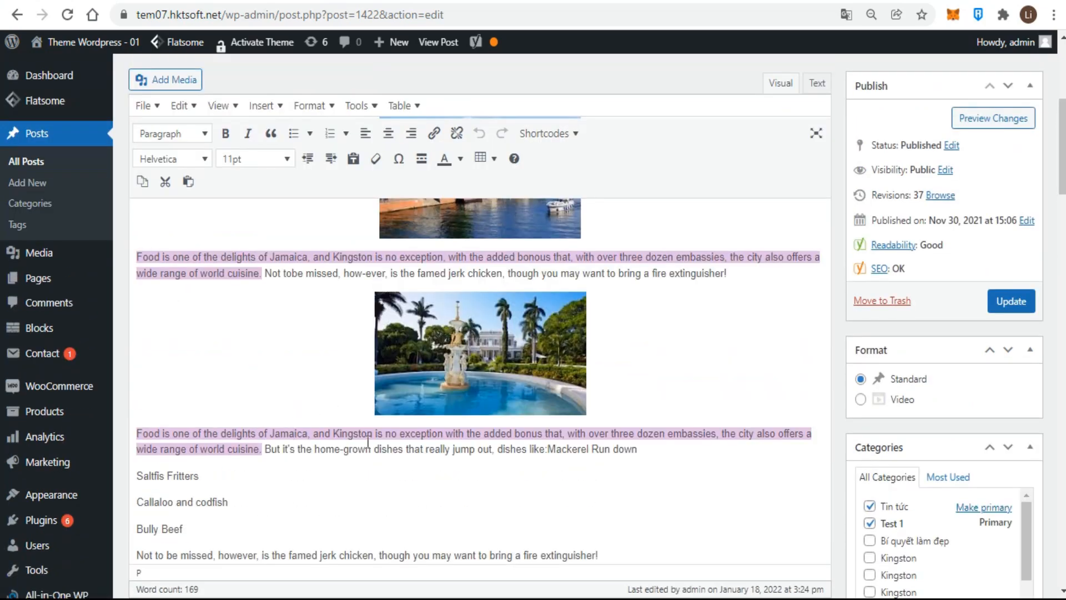
{"action": "scroll", "coordinate": [368, 443], "scroll_direction": "down", "scroll_amount": 8}
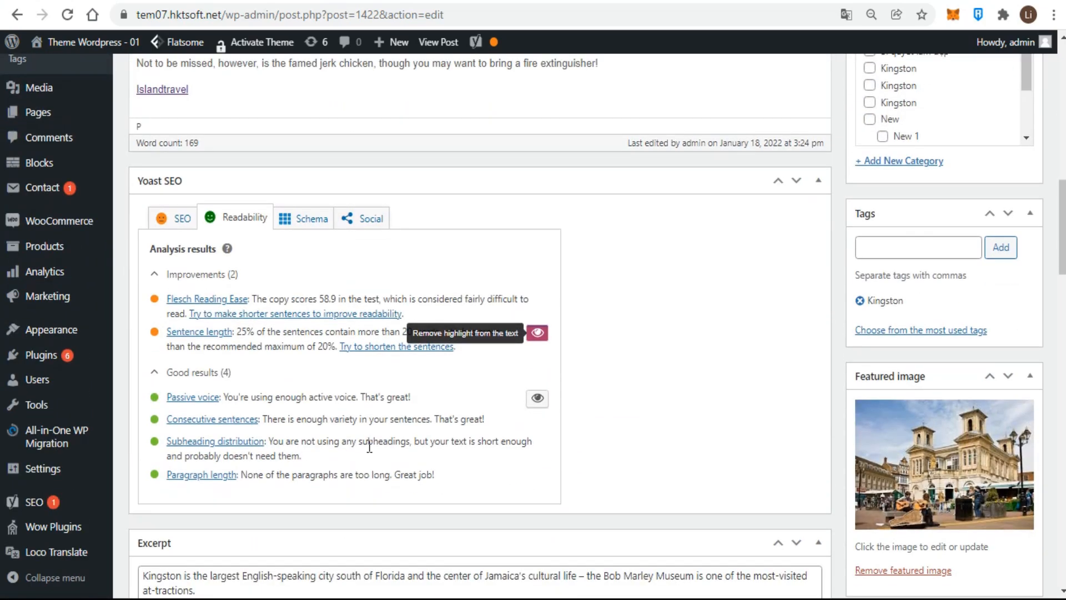
{"action": "left_click", "coordinate": [539, 335]}
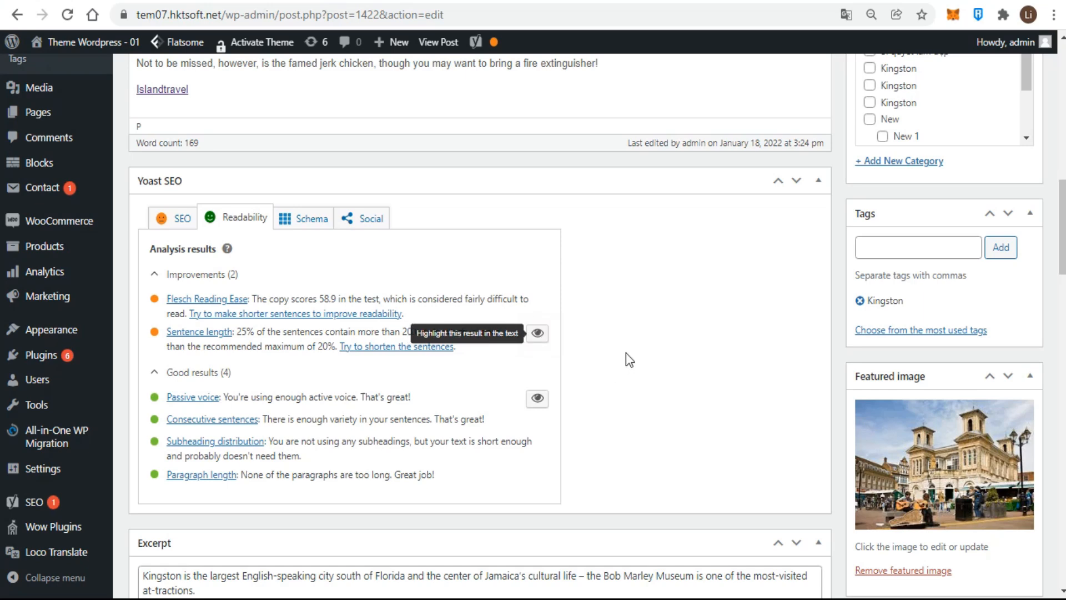
- Toggle the passive-voice highlight in the post text on and off
{"action": "left_click", "coordinate": [537, 398]}
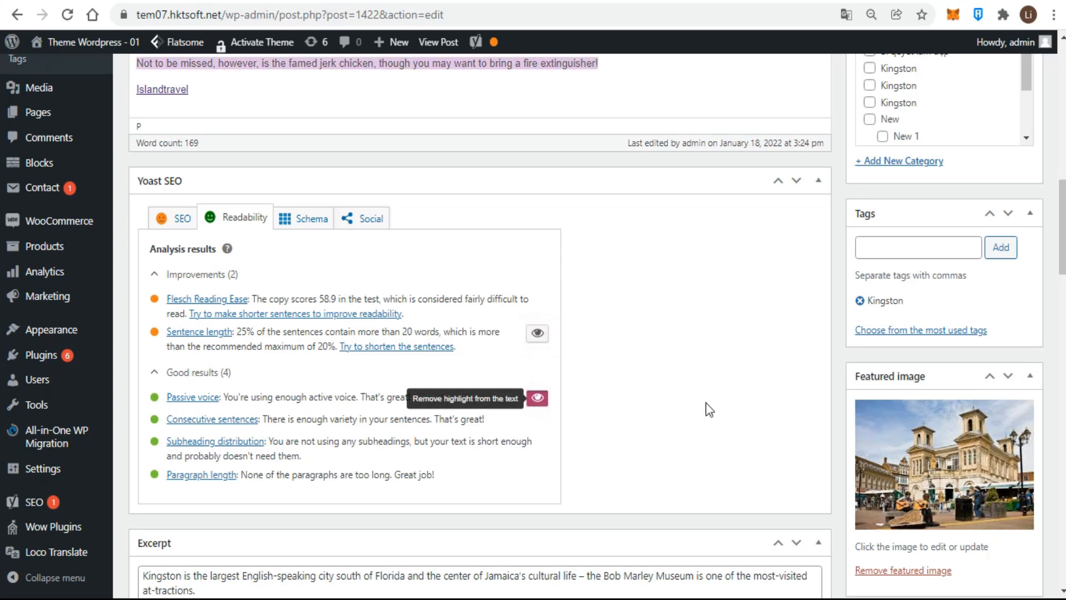
{"action": "scroll", "coordinate": [708, 410], "scroll_direction": "up", "scroll_amount": 3}
{"action": "scroll", "coordinate": [708, 410], "scroll_direction": "down", "scroll_amount": 3}
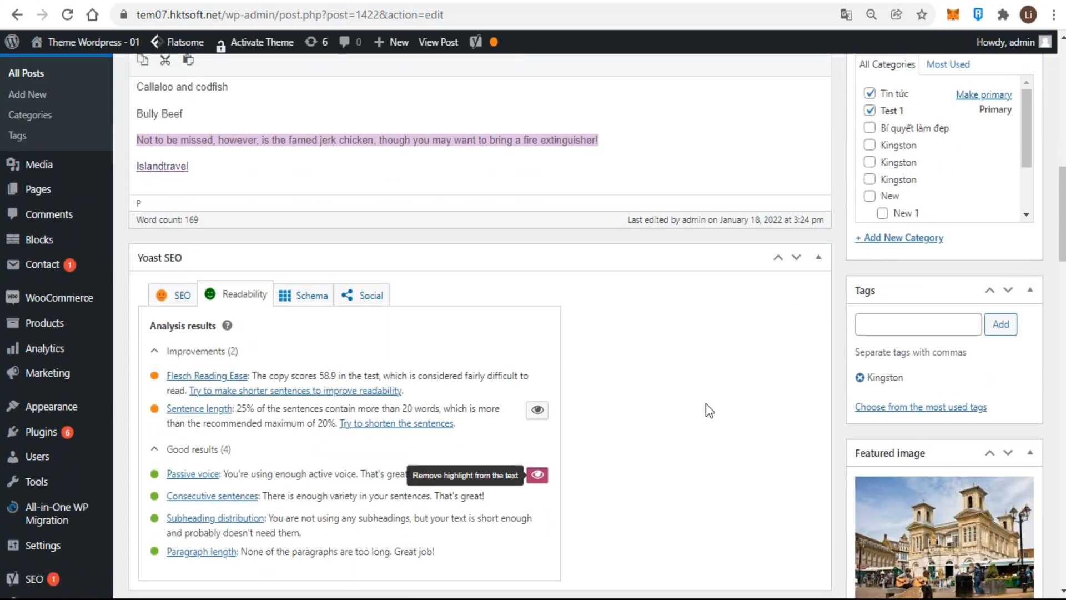
{"action": "left_click", "coordinate": [537, 398]}
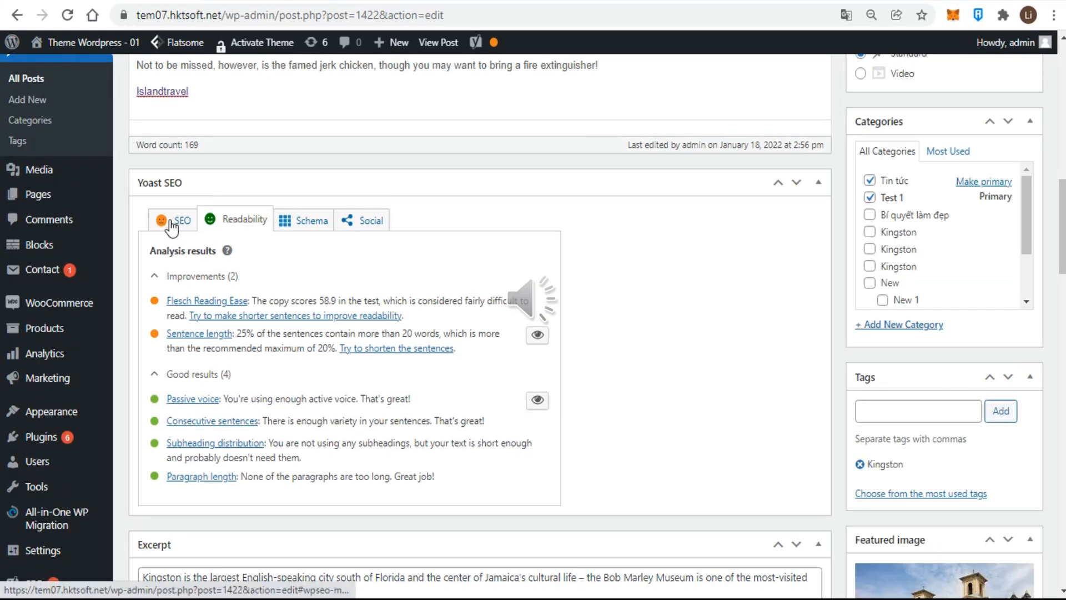
- Return to the SEO tab and expand the Advanced settings section
{"action": "left_click", "coordinate": [172, 222]}
{"action": "scroll", "coordinate": [424, 375], "scroll_direction": "down", "scroll_amount": 3}
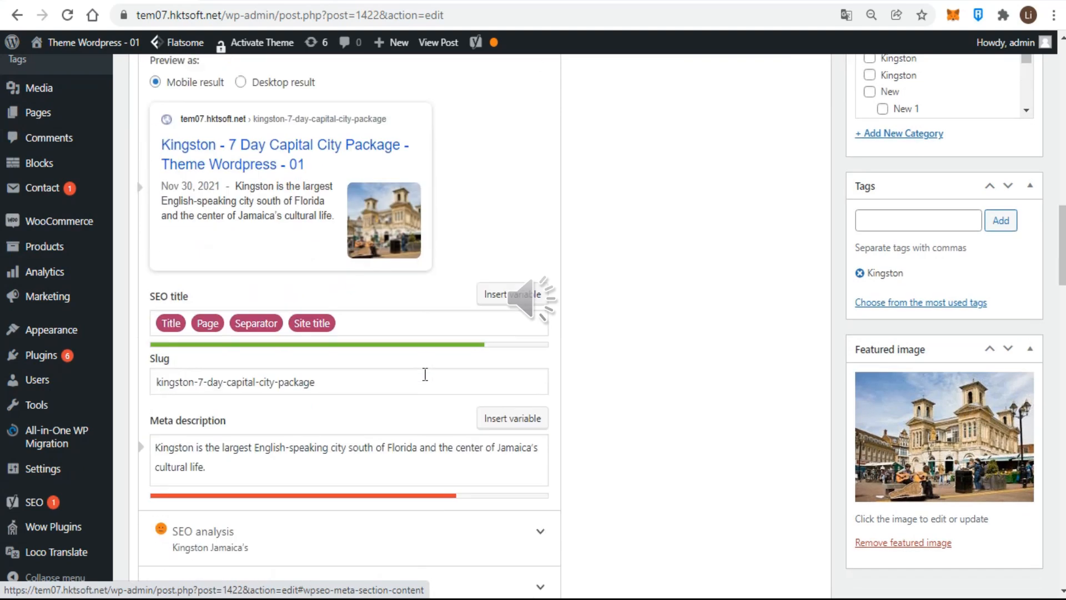
{"action": "scroll", "coordinate": [425, 374], "scroll_direction": "down", "scroll_amount": 5}
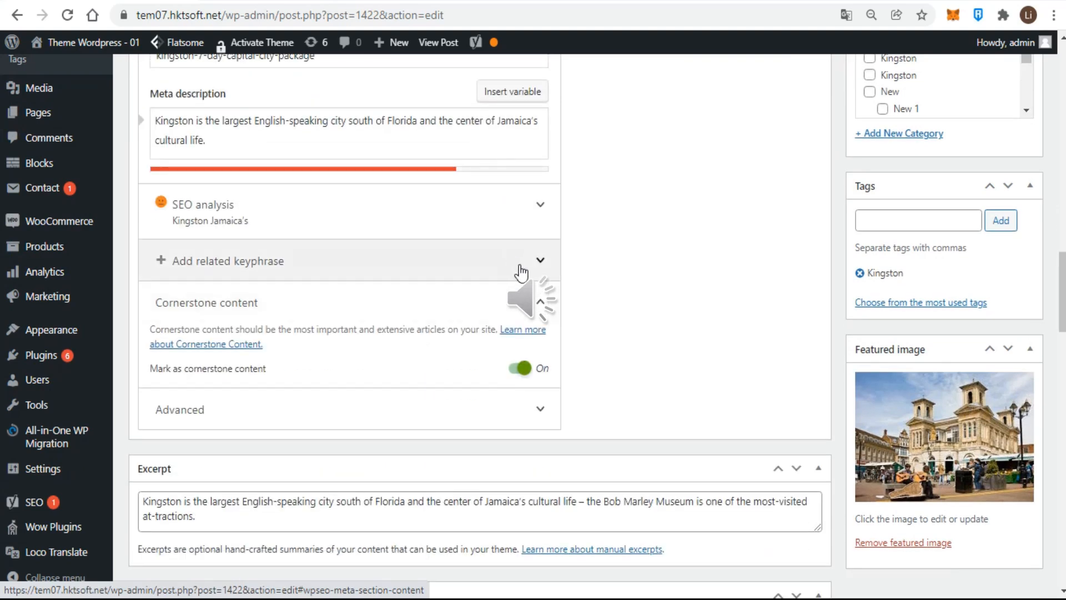
{"action": "scroll", "coordinate": [539, 300], "scroll_direction": "down", "scroll_amount": 1}
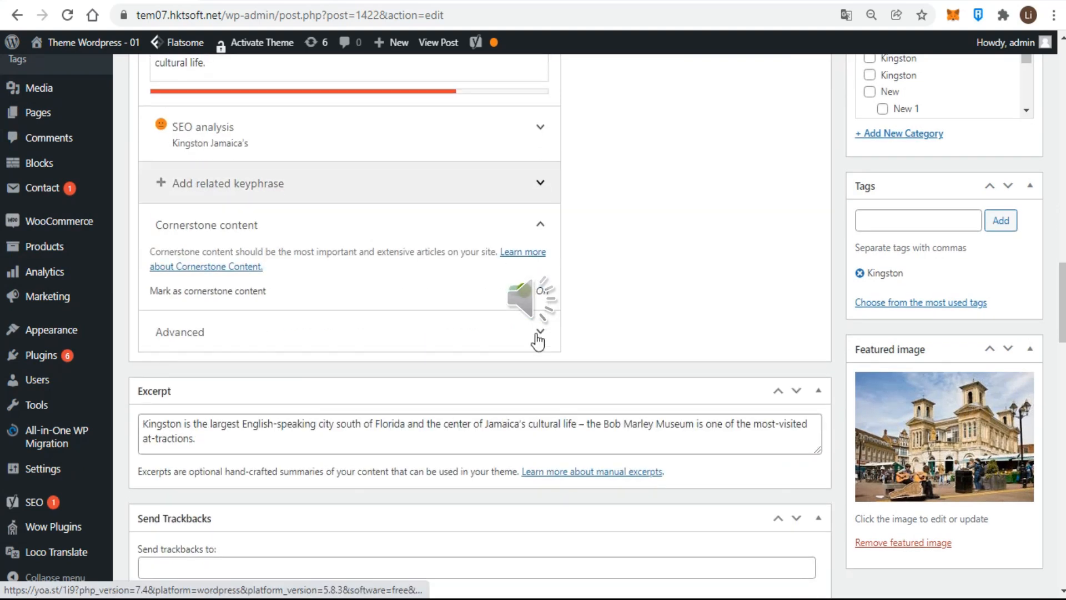
{"action": "left_click", "coordinate": [538, 332]}
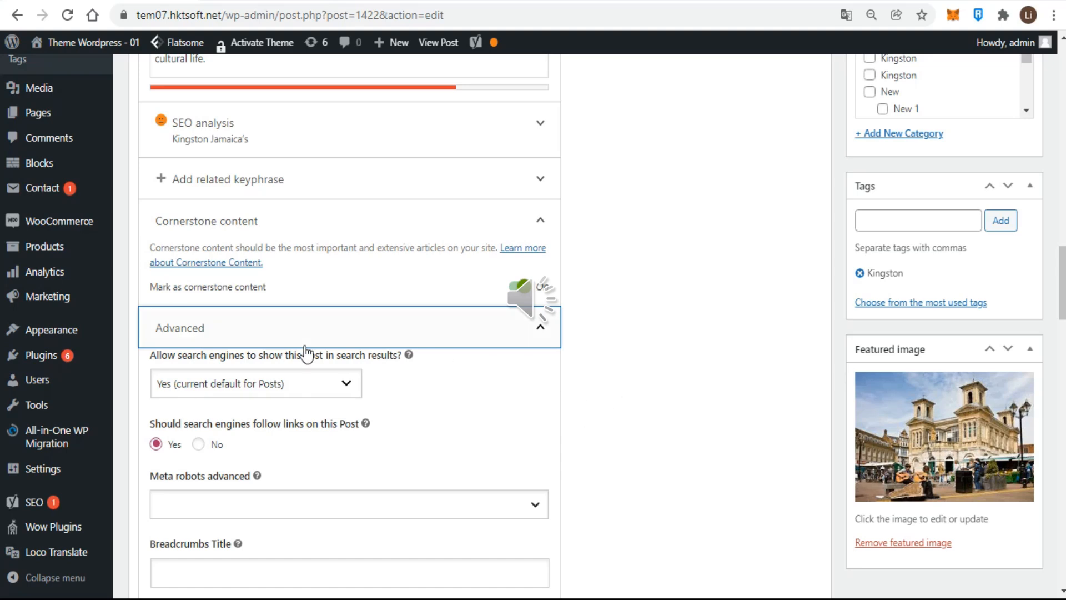
- Try setting search-engine visibility and link following to No, then restore both to Yes
{"action": "left_click", "coordinate": [346, 393]}
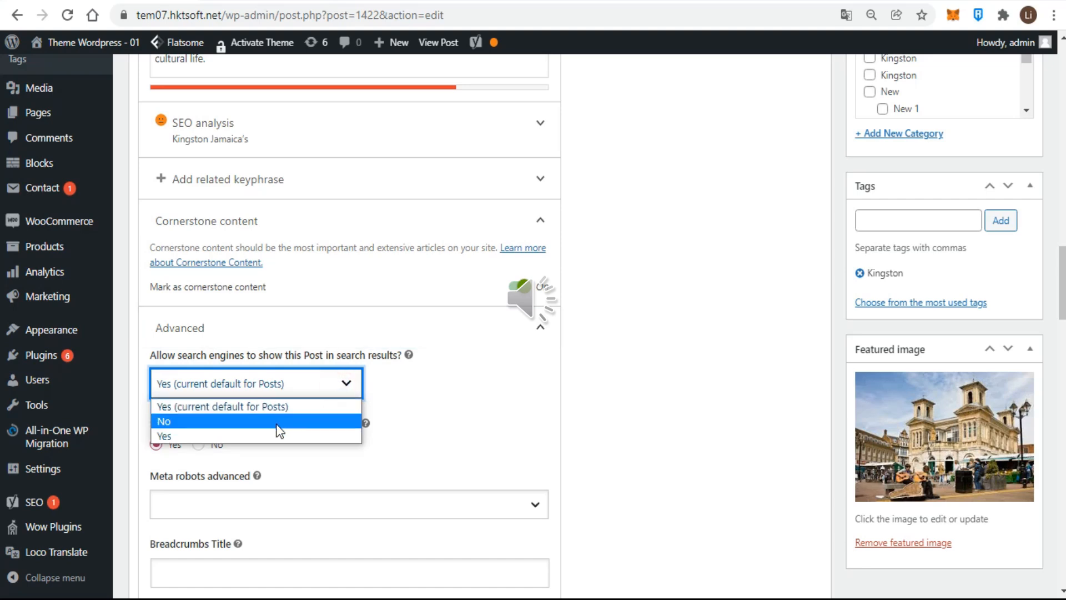
{"action": "left_click", "coordinate": [277, 426]}
{"action": "left_click", "coordinate": [345, 382]}
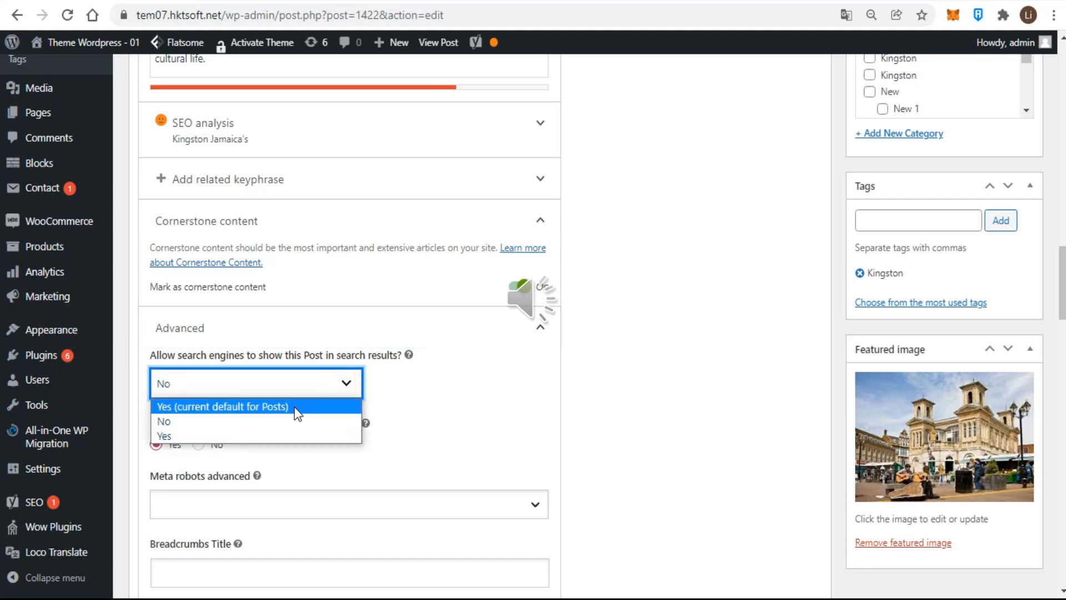
{"action": "left_click", "coordinate": [276, 409]}
{"action": "left_click", "coordinate": [198, 443]}
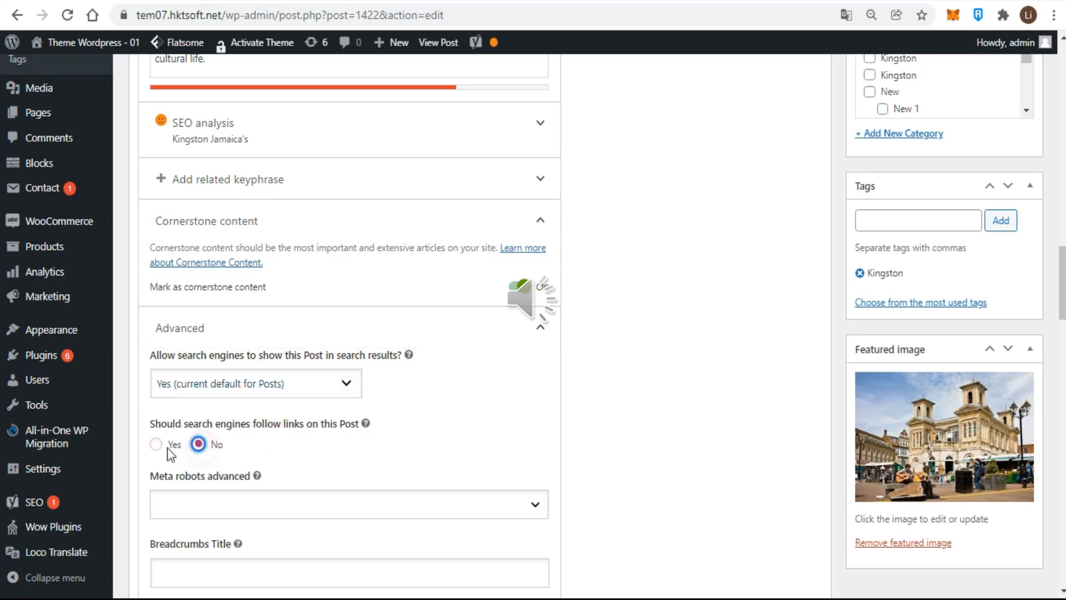
{"action": "left_click", "coordinate": [156, 444]}
- Inspect the Meta robots advanced options and the Breadcrumbs Title and Canonical URL fields without entering anything
{"action": "scroll", "coordinate": [456, 445], "scroll_direction": "down", "scroll_amount": 3}
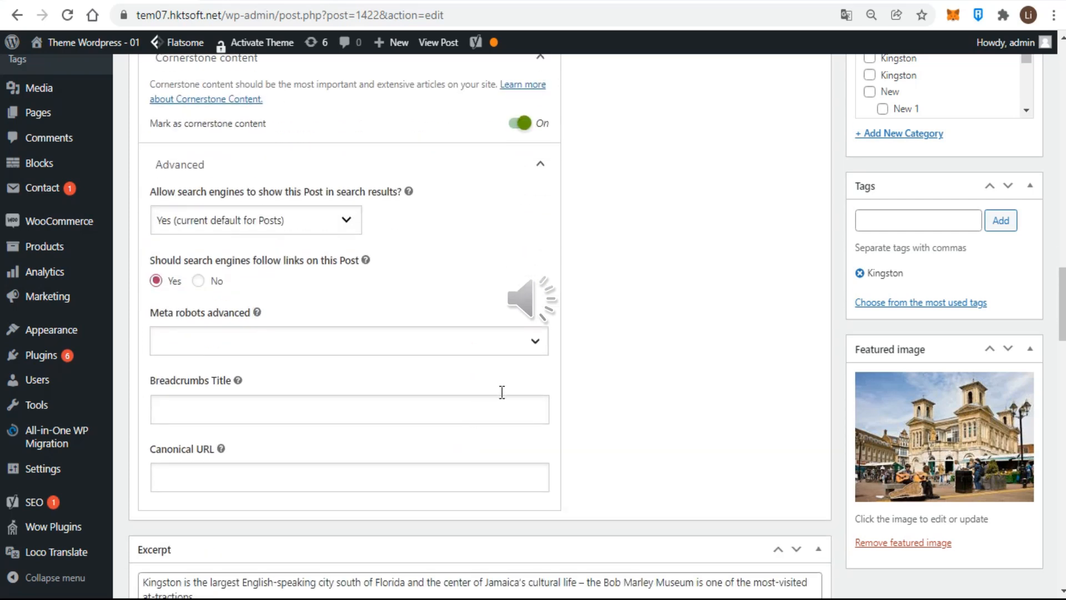
{"action": "left_click", "coordinate": [536, 341]}
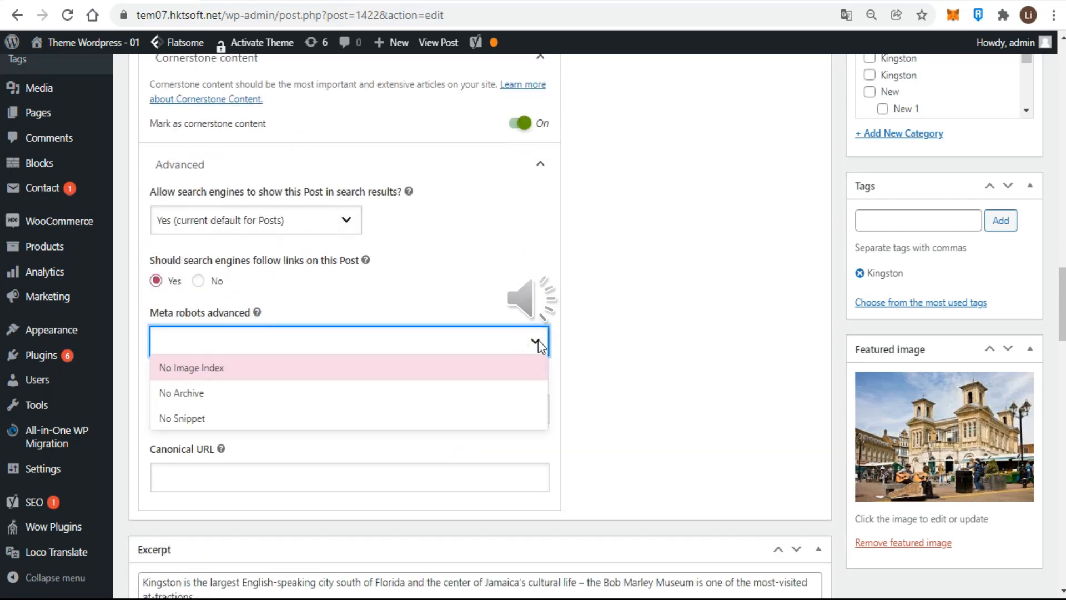
{"action": "left_click", "coordinate": [538, 340]}
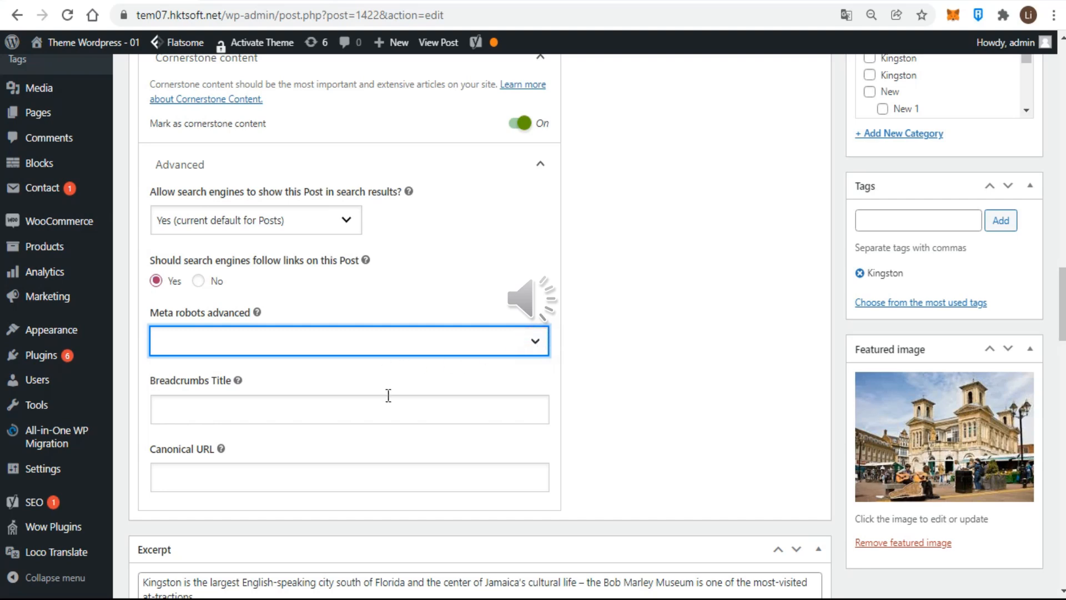
{"action": "left_click", "coordinate": [516, 424]}
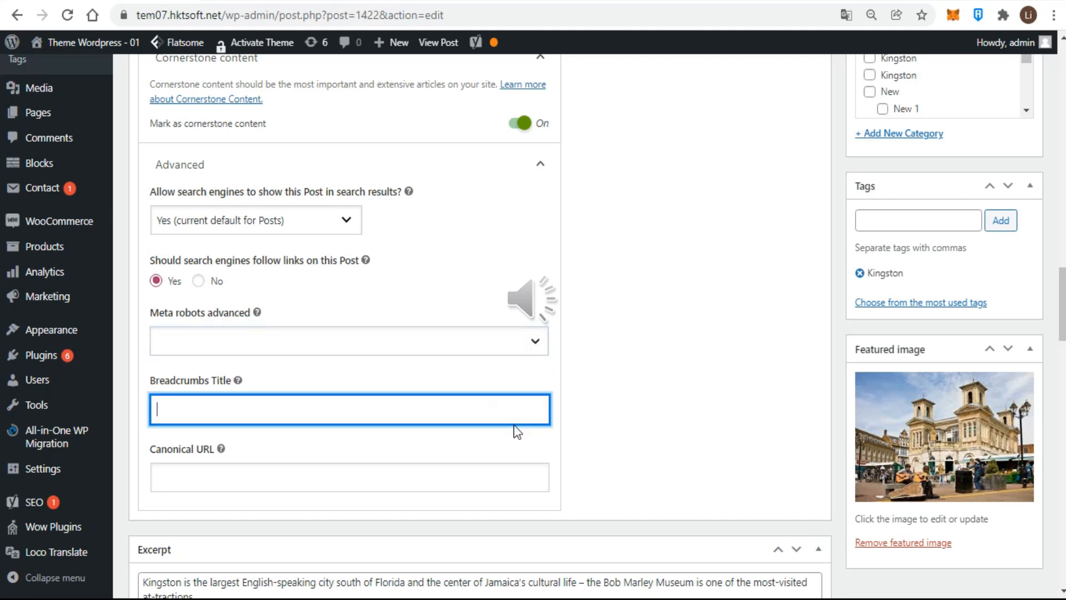
{"action": "scroll", "coordinate": [514, 425], "scroll_direction": "down", "scroll_amount": 1}
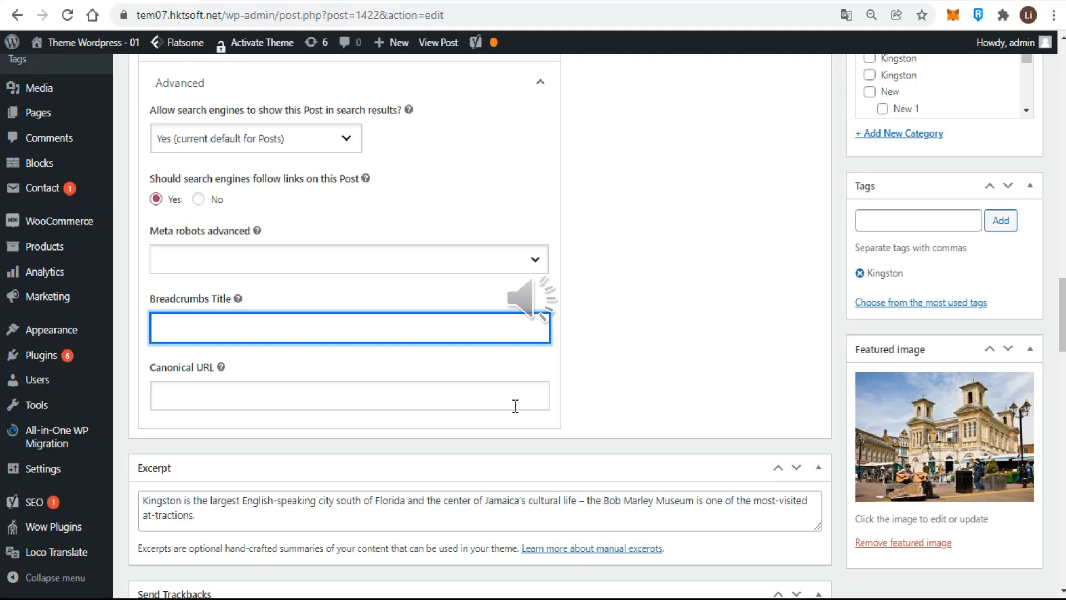
{"action": "left_click", "coordinate": [201, 391]}
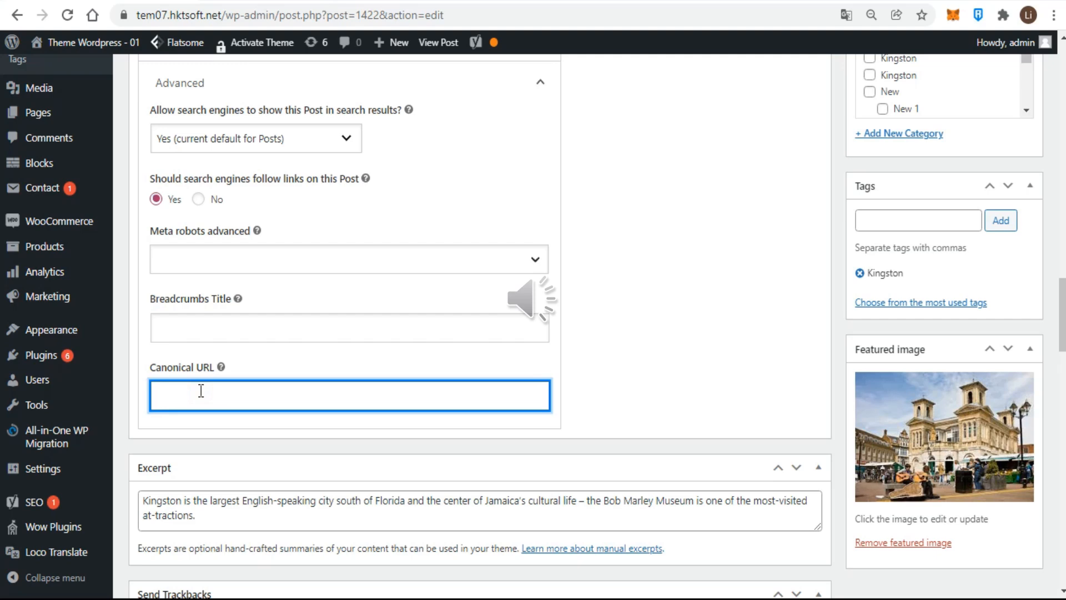
{"action": "left_click", "coordinate": [636, 392]}
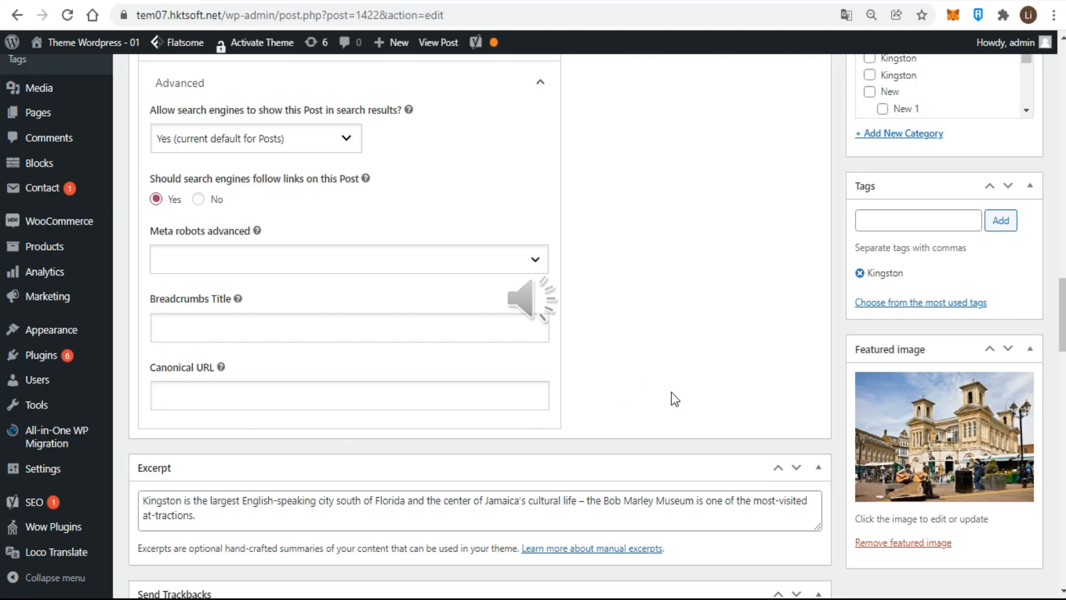
- Update the post to save the Yoast SEO settings
{"action": "scroll", "coordinate": [671, 392], "scroll_direction": "up", "scroll_amount": 2}
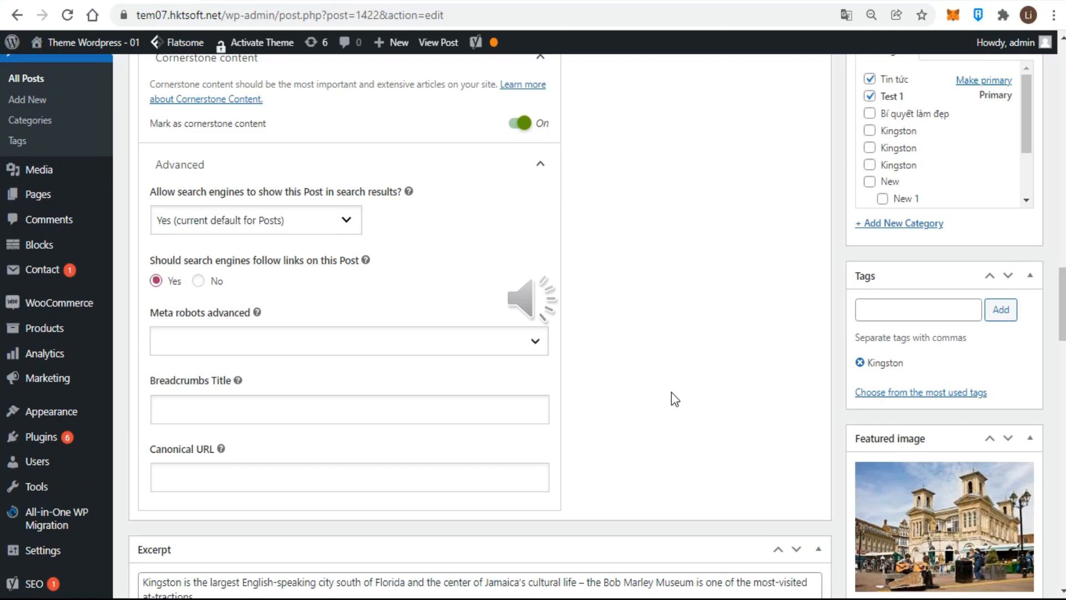
{"action": "scroll", "coordinate": [672, 392], "scroll_direction": "up", "scroll_amount": 10}
{"action": "scroll", "coordinate": [672, 392], "scroll_direction": "up", "scroll_amount": 10}
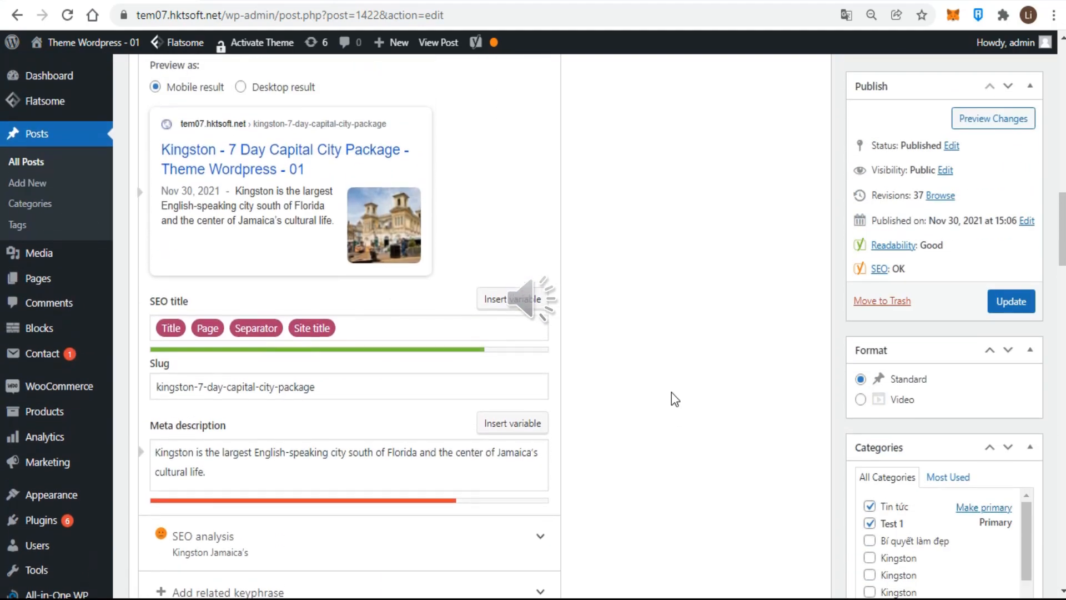
{"action": "left_click", "coordinate": [995, 305]}
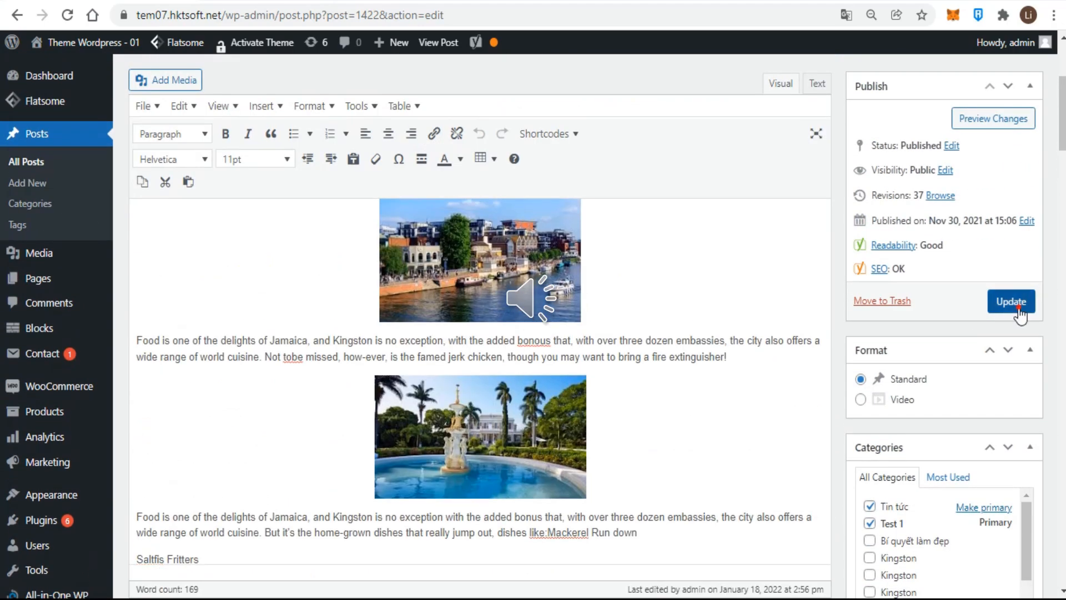